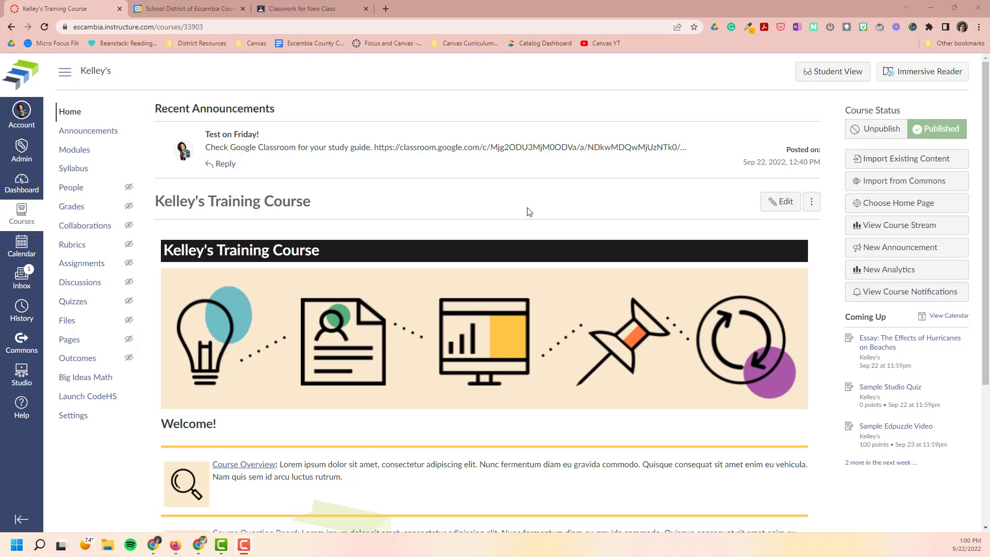
Open the course home page for editing and enlarge the content editor.
{"action": "scroll", "coordinate": [524, 203], "scroll_direction": "down", "scroll_amount": 3}
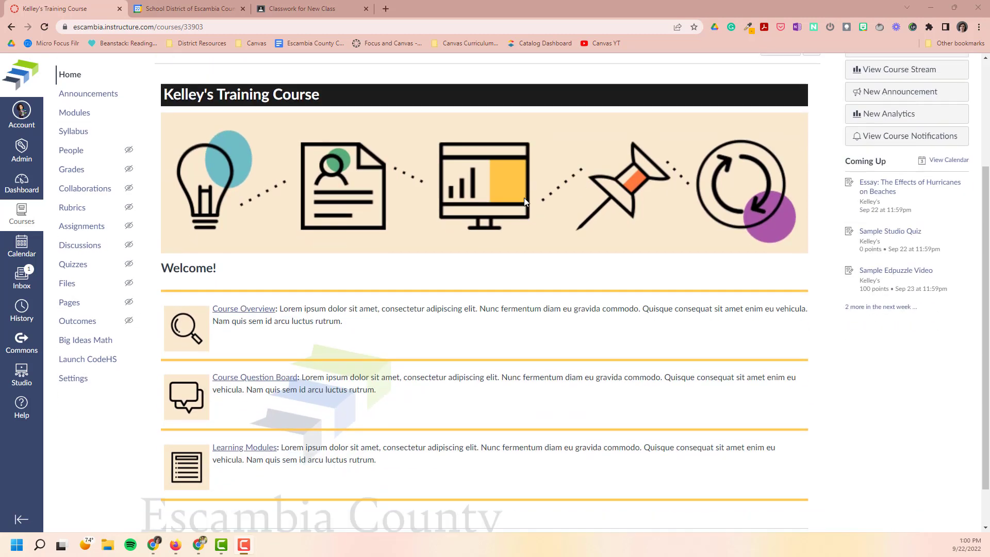
{"action": "scroll", "coordinate": [524, 197], "scroll_direction": "down", "scroll_amount": 1}
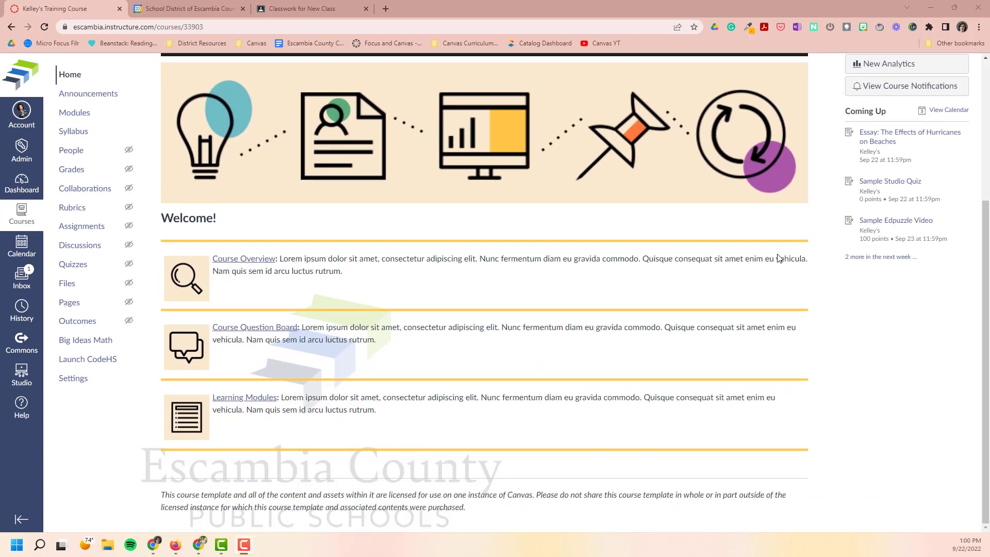
{"action": "scroll", "coordinate": [828, 277], "scroll_direction": "up", "scroll_amount": 4}
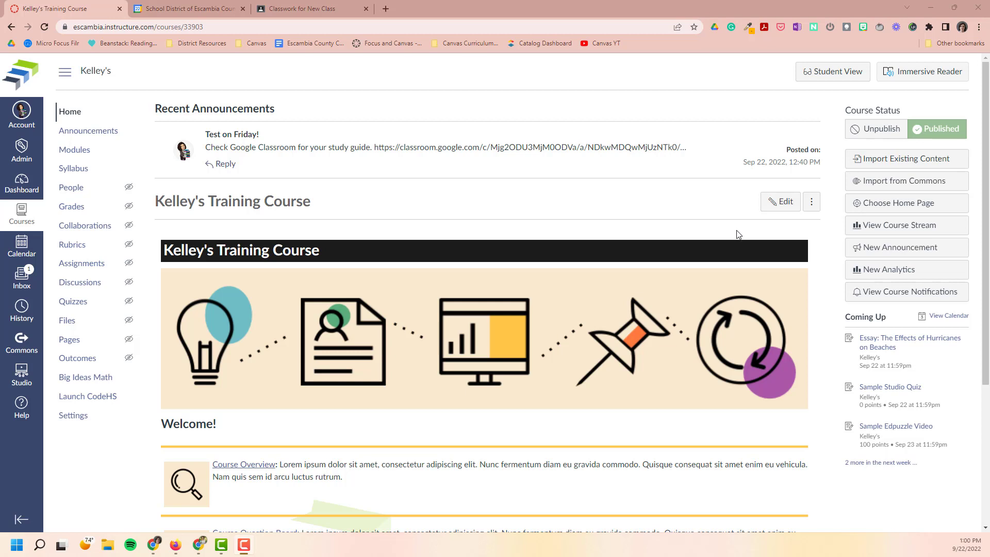
{"action": "left_click", "coordinate": [771, 211]}
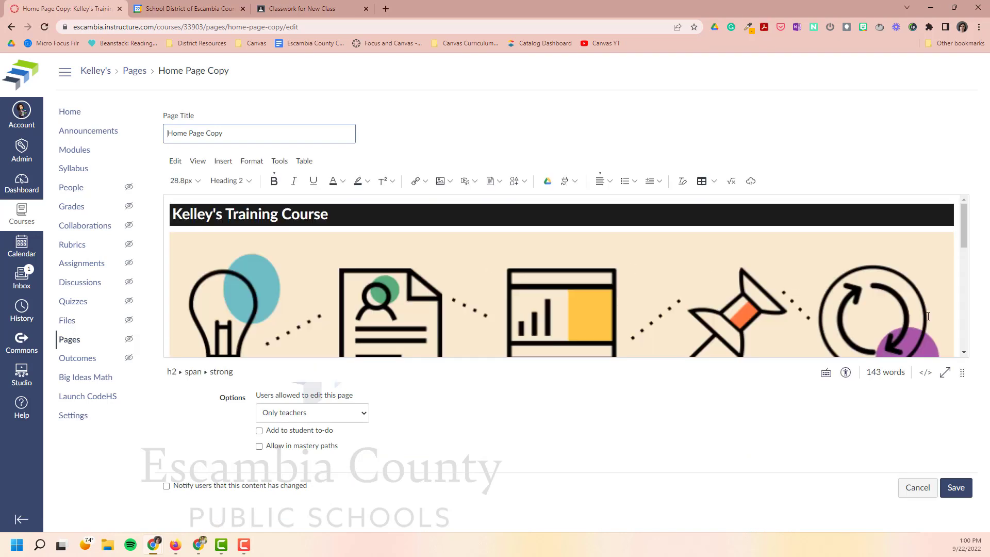
{"action": "left_click_drag", "start_coordinate": [964, 374], "coordinate": [977, 537]}
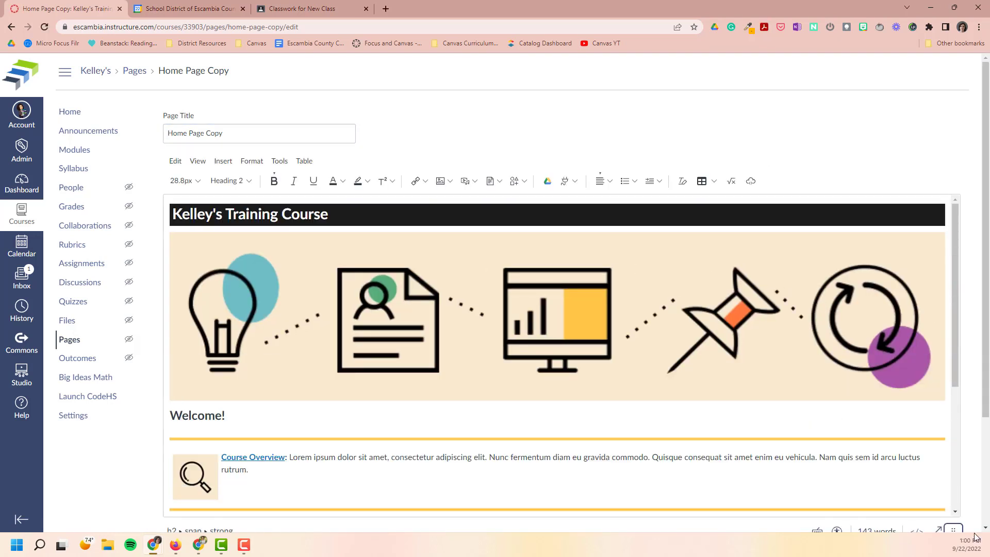
Delete the Course Question Board and Learning Modules sections and the licence note, keeping the Course Overview section.
{"action": "scroll", "coordinate": [631, 330], "scroll_direction": "down", "scroll_amount": 3}
{"action": "scroll", "coordinate": [516, 361], "scroll_direction": "down", "scroll_amount": 1}
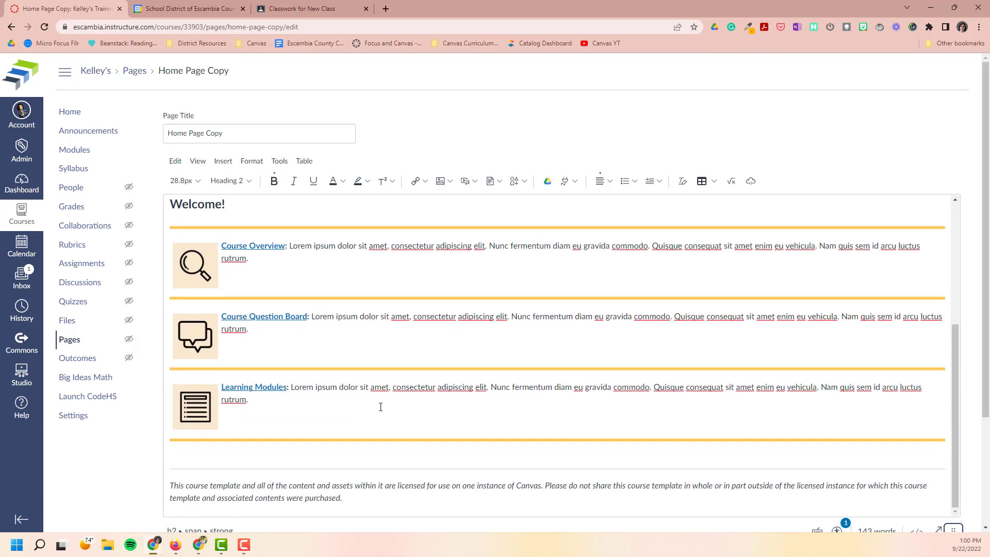
{"action": "scroll", "coordinate": [361, 417], "scroll_direction": "down", "scroll_amount": 2}
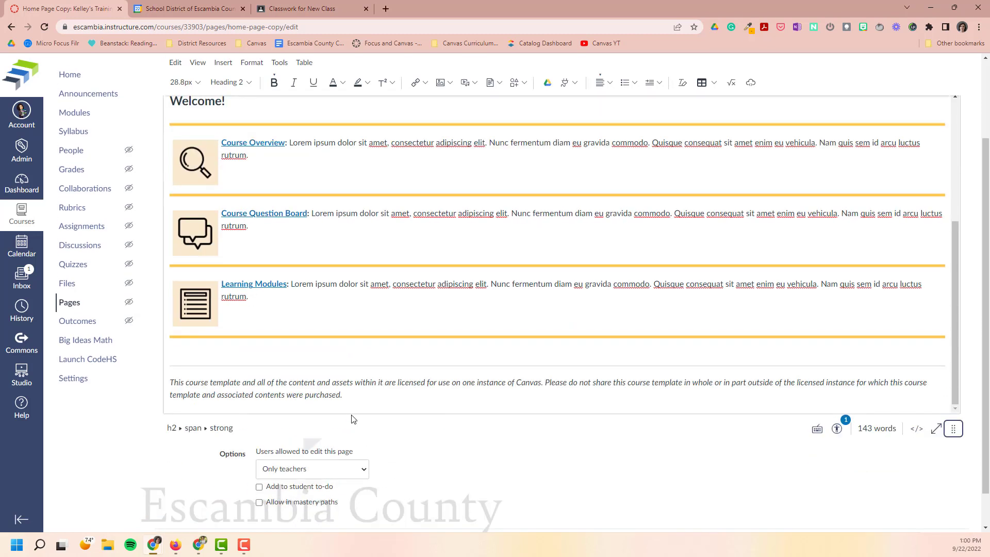
{"action": "left_click_drag", "start_coordinate": [345, 393], "coordinate": [153, 206]}
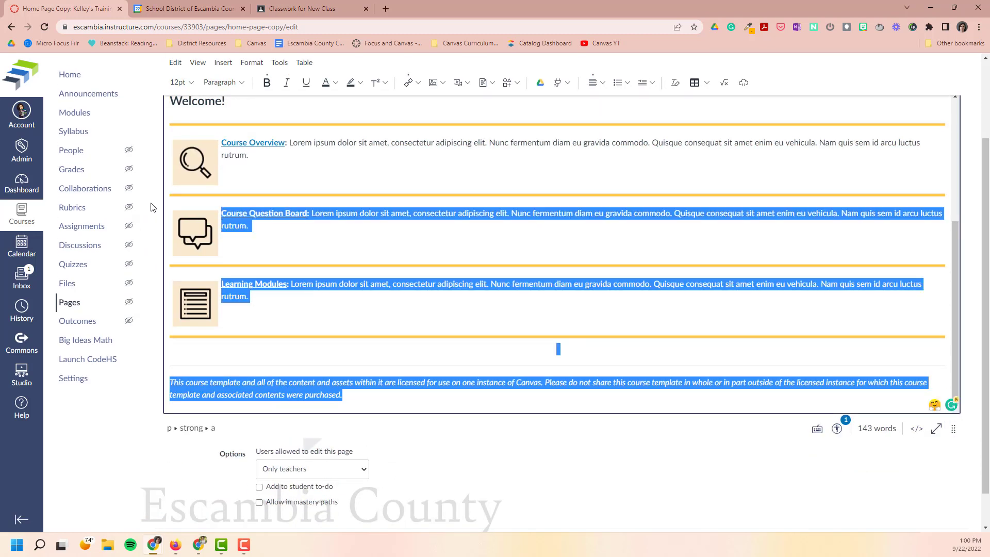
{"action": "key", "text": "BackSpace"}
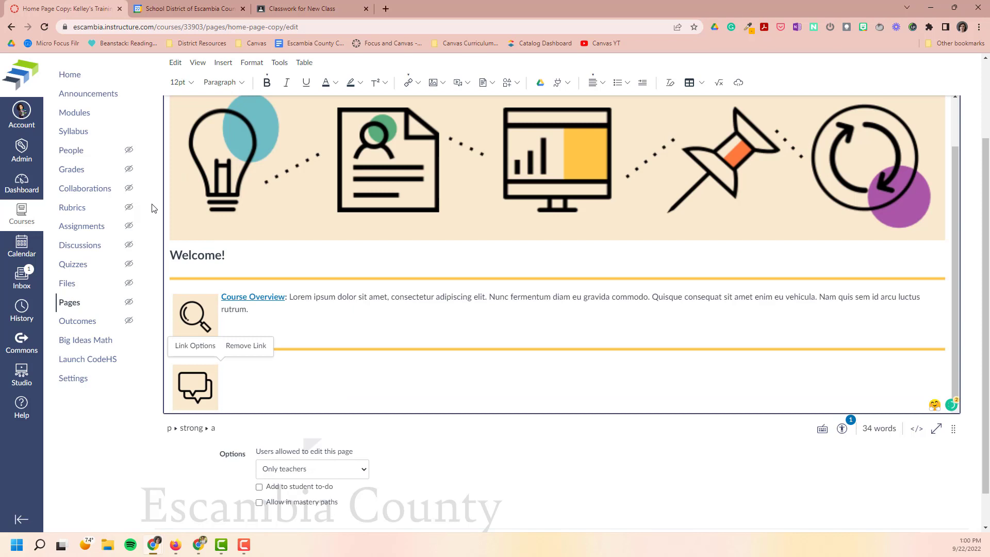
{"action": "scroll", "coordinate": [290, 379], "scroll_direction": "up", "scroll_amount": 1}
{"action": "scroll", "coordinate": [291, 379], "scroll_direction": "down", "scroll_amount": 1}
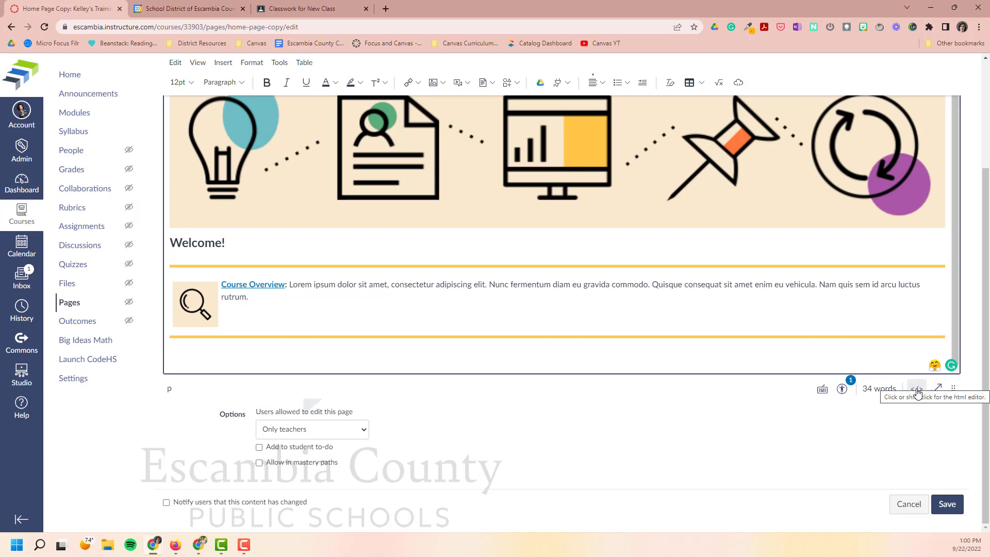
Show the page's raw HTML and open the New Class calendar's settings and sharing in Google Calendar.
{"action": "left_click", "coordinate": [918, 391]}
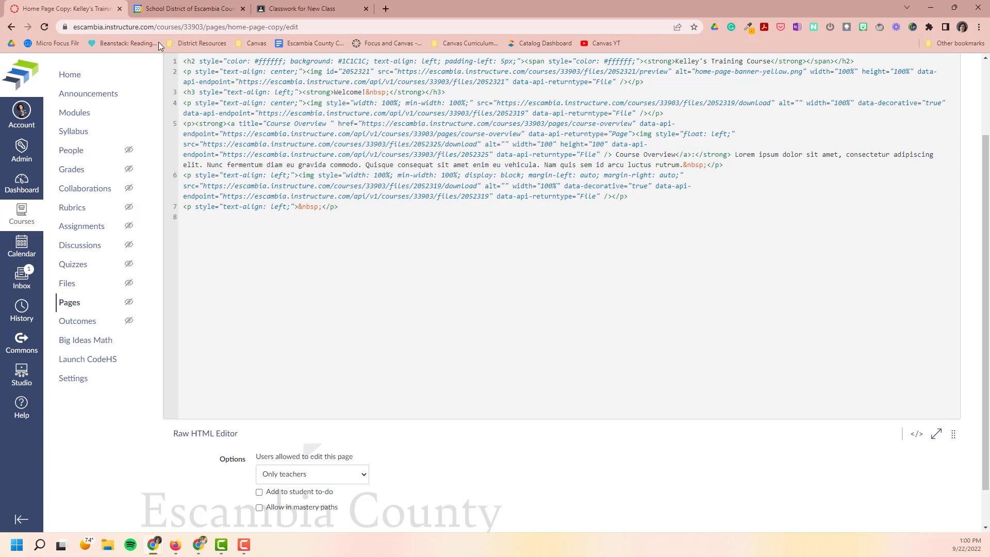
{"action": "left_click", "coordinate": [170, 10]}
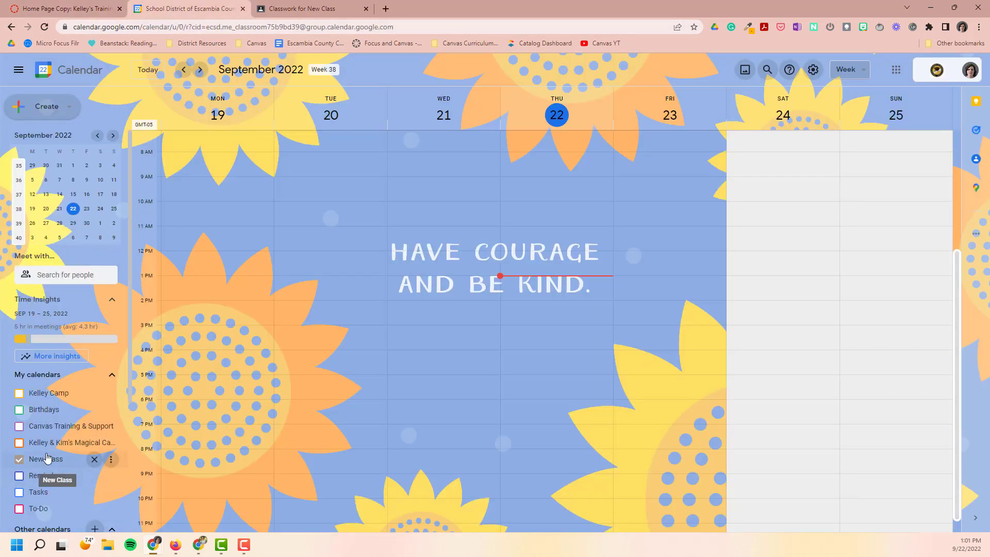
{"action": "left_click", "coordinate": [111, 460]}
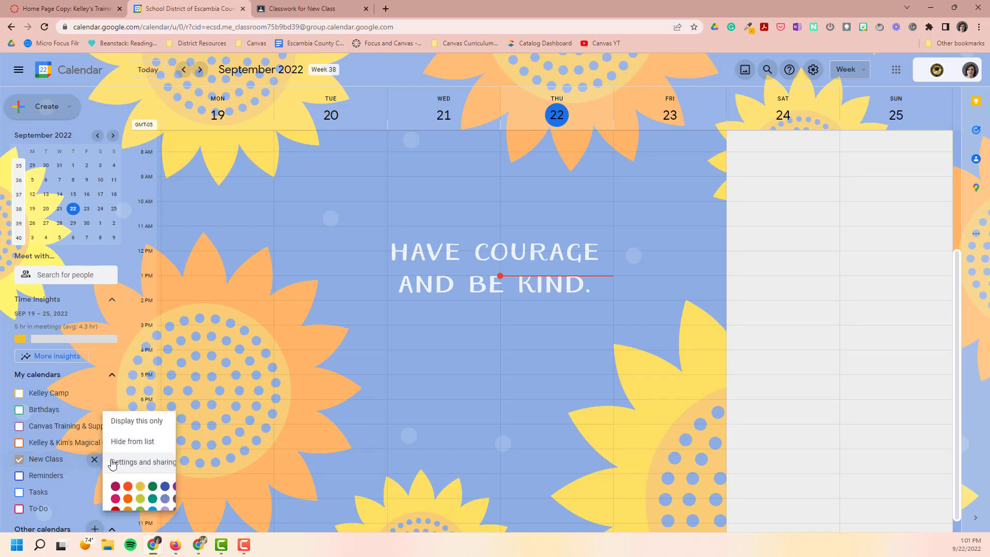
{"action": "left_click", "coordinate": [131, 442]}
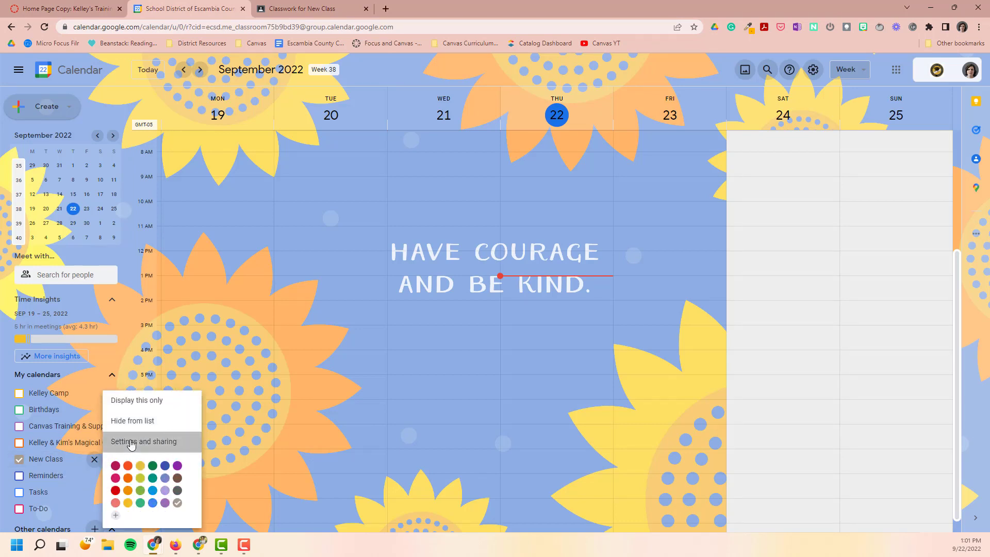
Copy the New Class calendar's embed code from its calendar integration settings.
{"action": "scroll", "coordinate": [248, 372], "scroll_direction": "down", "scroll_amount": 5}
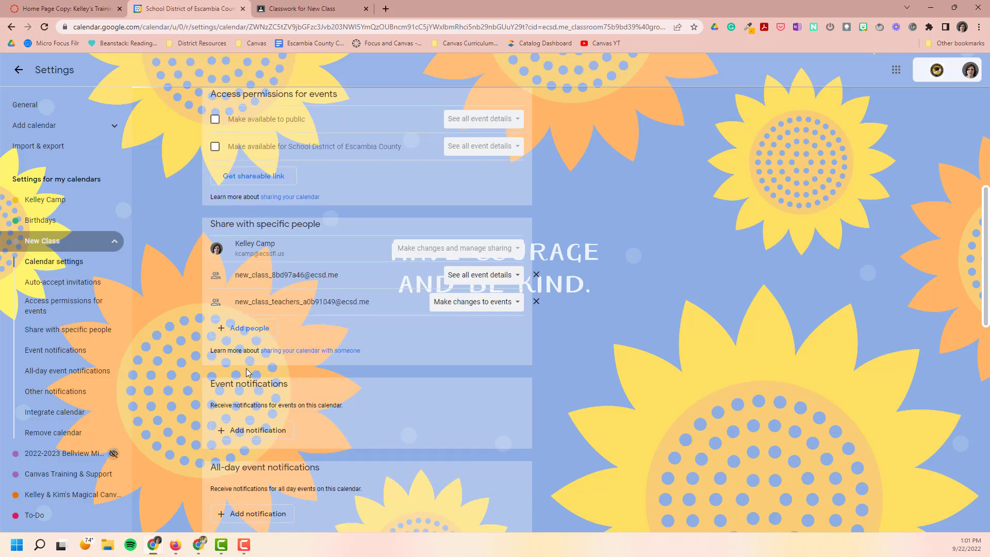
{"action": "scroll", "coordinate": [248, 372], "scroll_direction": "down", "scroll_amount": 5}
{"action": "scroll", "coordinate": [248, 374], "scroll_direction": "down", "scroll_amount": 3}
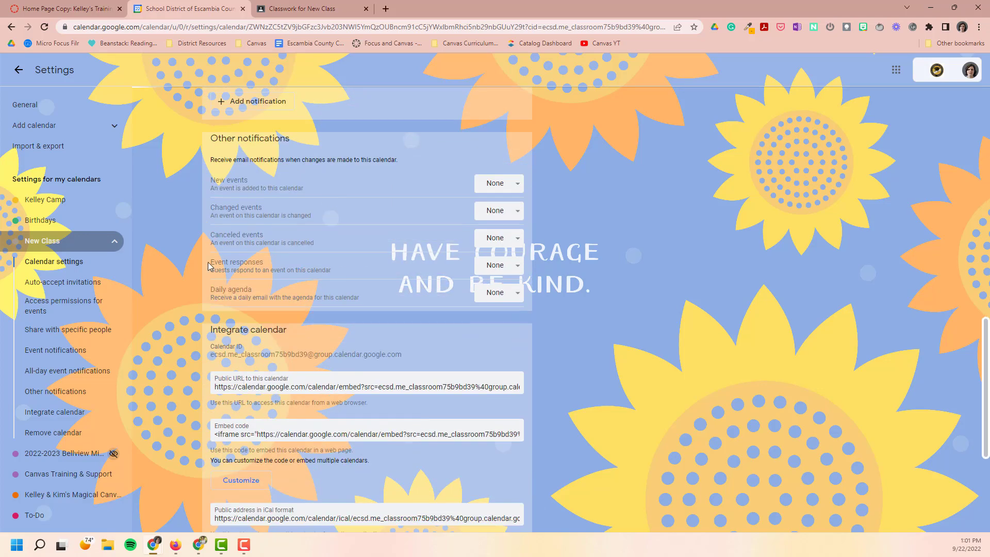
{"action": "scroll", "coordinate": [315, 329], "scroll_direction": "down", "scroll_amount": 1}
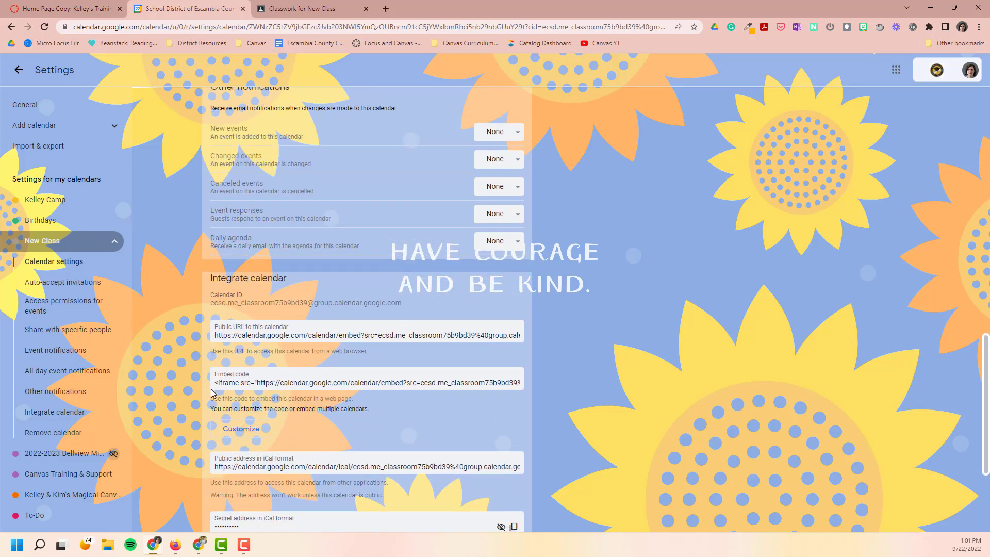
{"action": "left_click", "coordinate": [271, 381]}
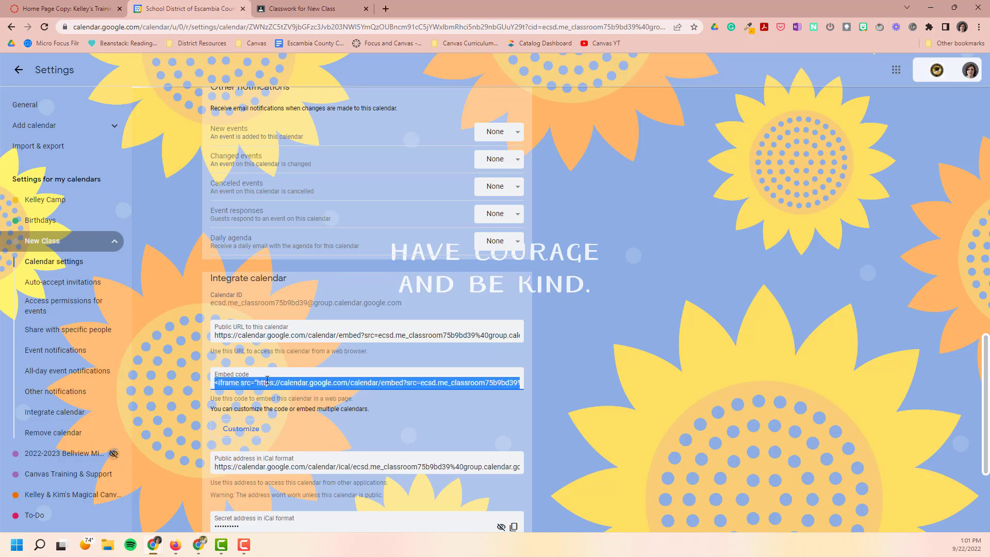
{"action": "right_click", "coordinate": [268, 381]}
{"action": "left_click", "coordinate": [291, 391]}
Back in Canvas, paste the calendar embed code on line 8 of the page's HTML and return to the rich text editor.
{"action": "left_click", "coordinate": [62, 9]}
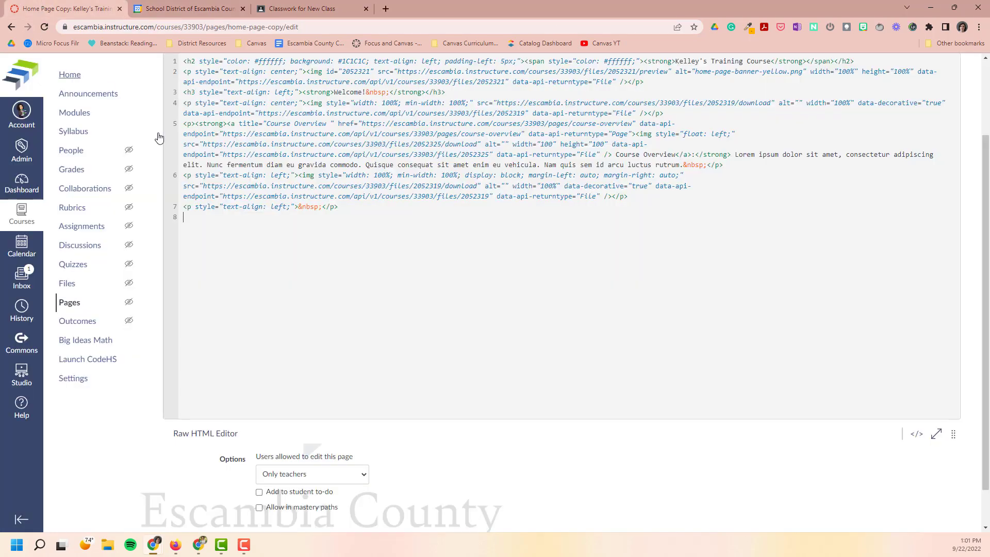
{"action": "right_click", "coordinate": [194, 215]}
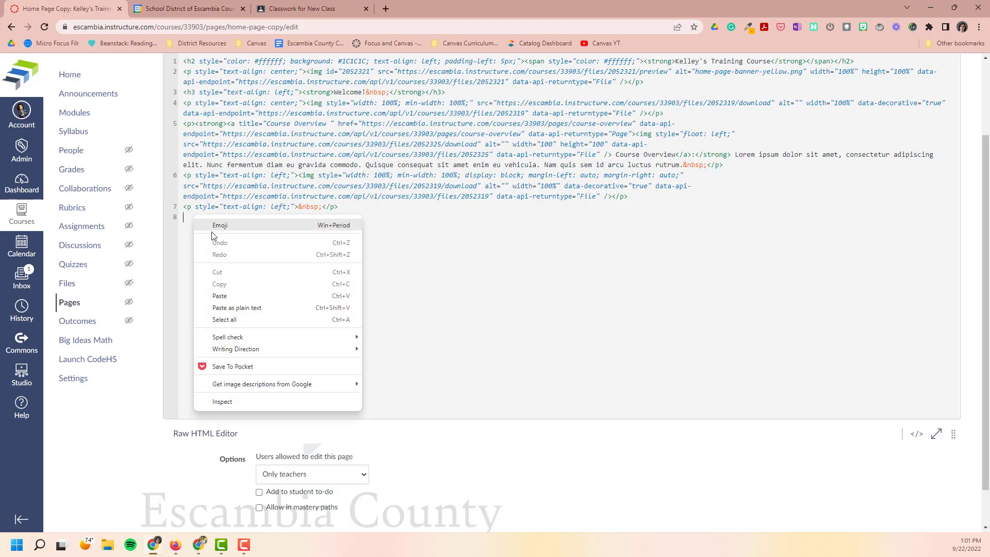
{"action": "left_click", "coordinate": [219, 295]}
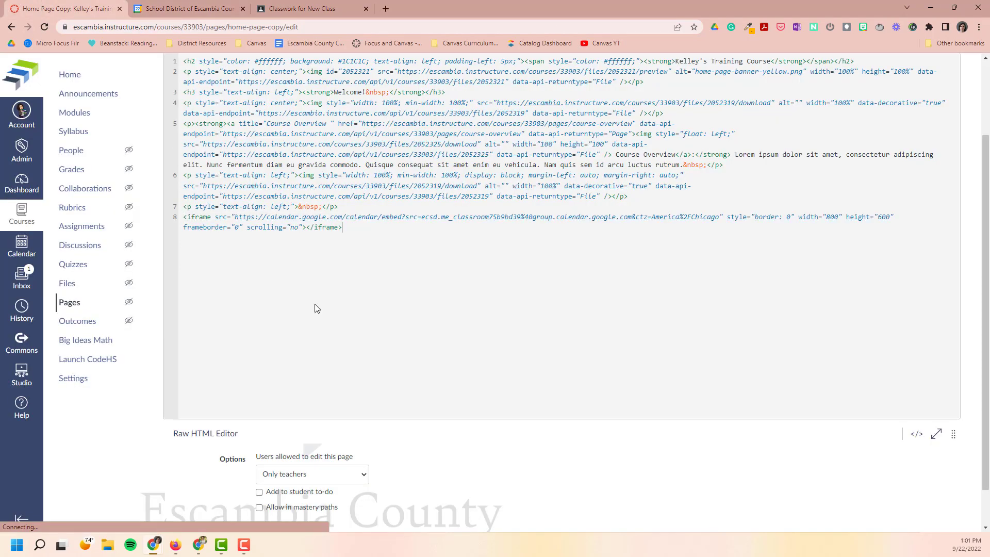
{"action": "left_click", "coordinate": [918, 435]}
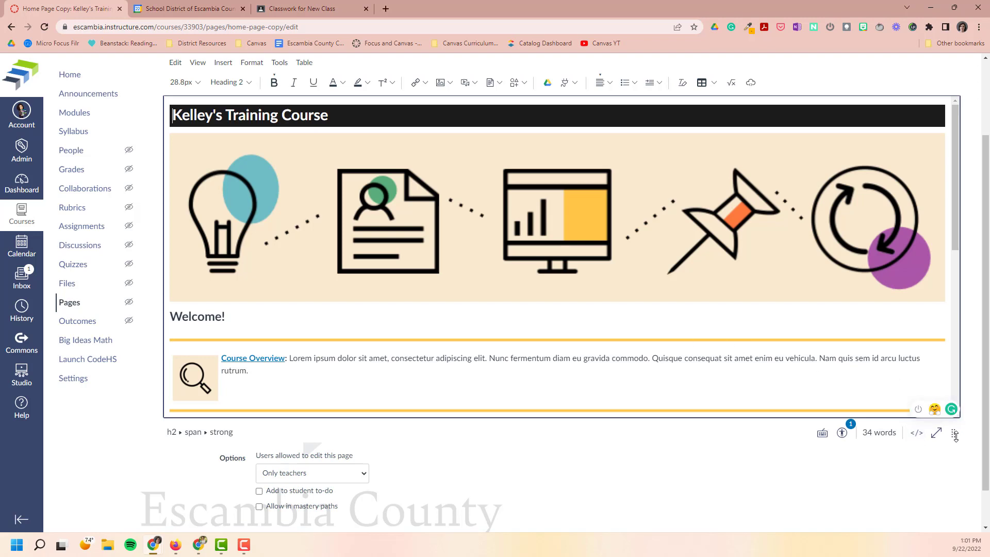
Enlarge the content editor and check the embedded New Class calendar beneath the Course Overview section.
{"action": "left_click_drag", "start_coordinate": [954, 434], "coordinate": [954, 528]}
{"action": "scroll", "coordinate": [740, 450], "scroll_direction": "down", "scroll_amount": 4}
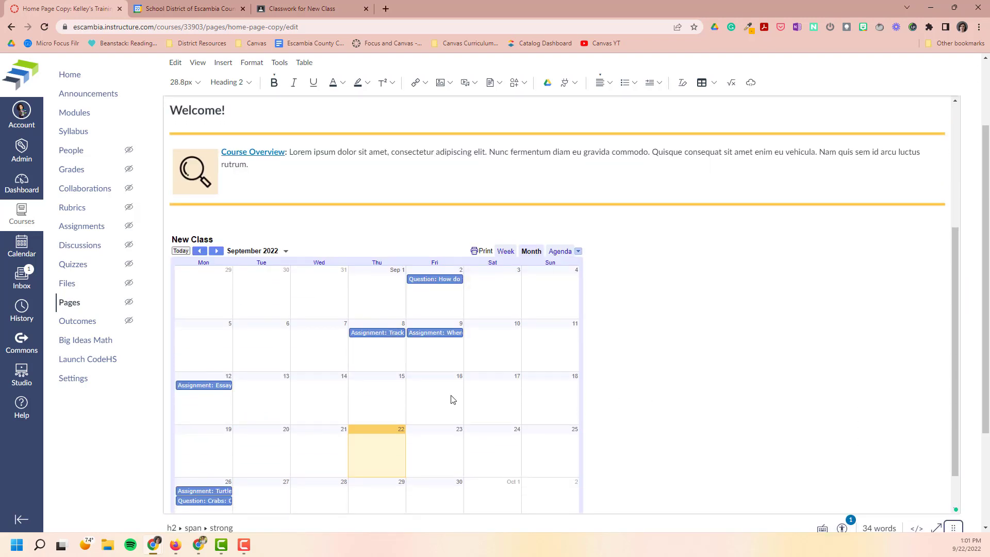
{"action": "scroll", "coordinate": [453, 400], "scroll_direction": "down", "scroll_amount": 1}
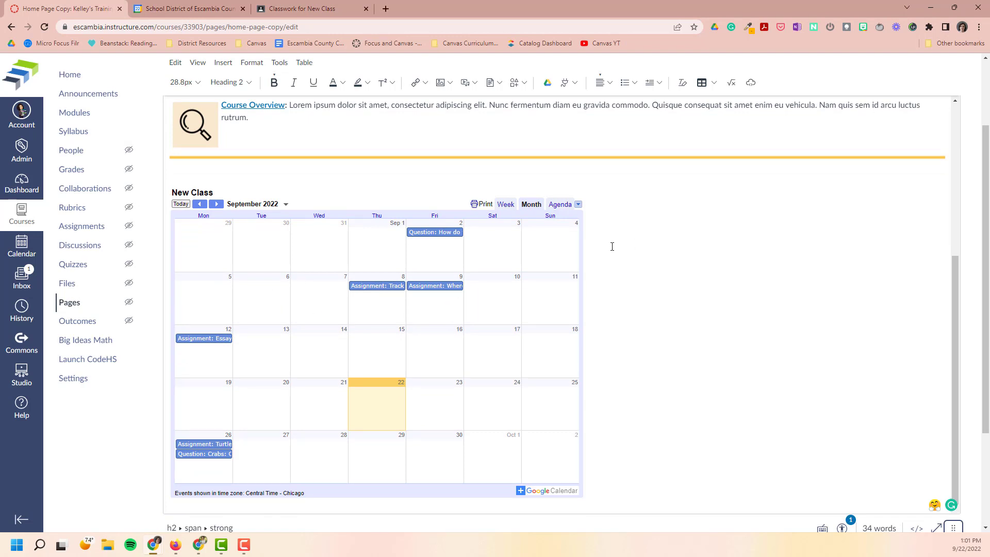
Replace the placeholder text after Course Overview with "We will be using Google Classroom this year for our assignments.".
{"action": "scroll", "coordinate": [613, 247], "scroll_direction": "up", "scroll_amount": 2}
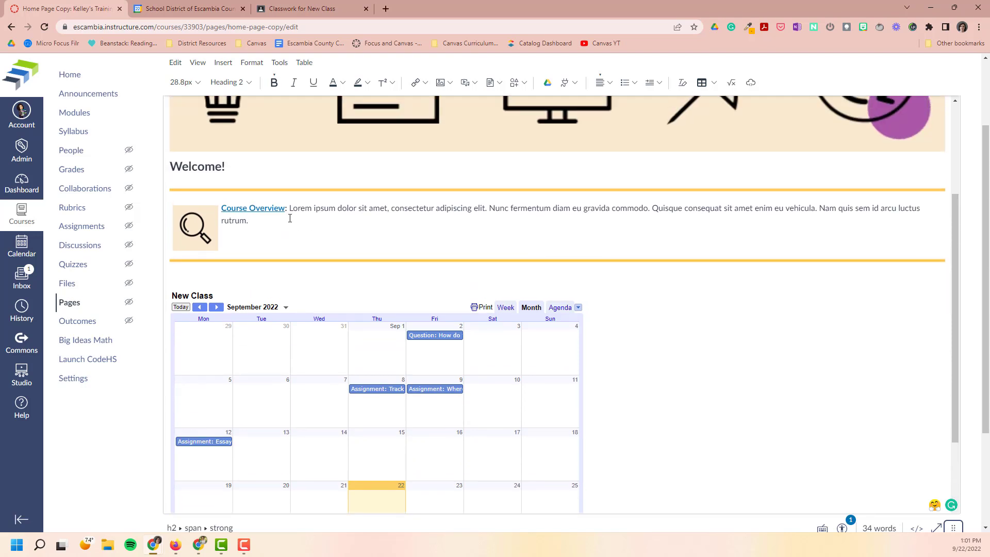
{"action": "left_click_drag", "start_coordinate": [290, 209], "coordinate": [383, 218]}
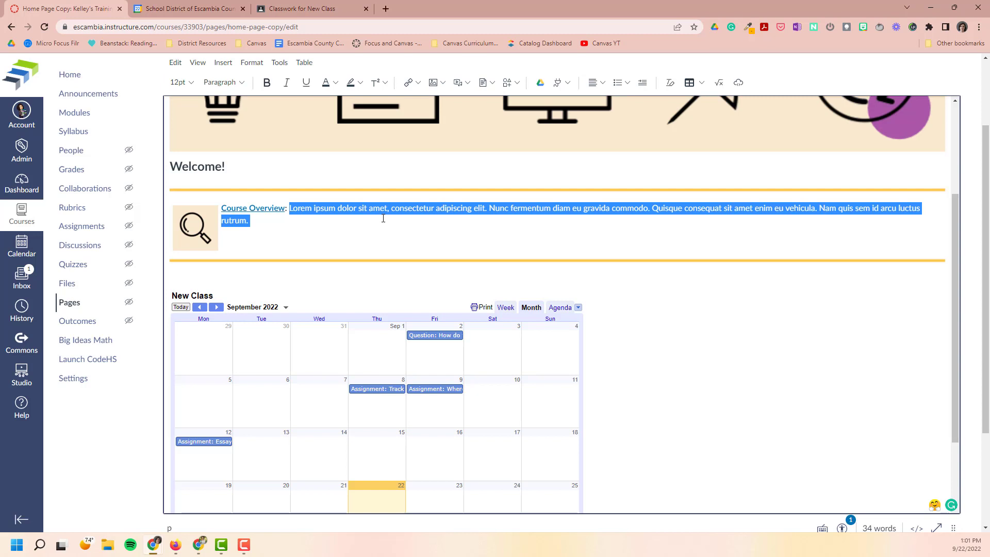
{"action": "type", "text": "We will be "}
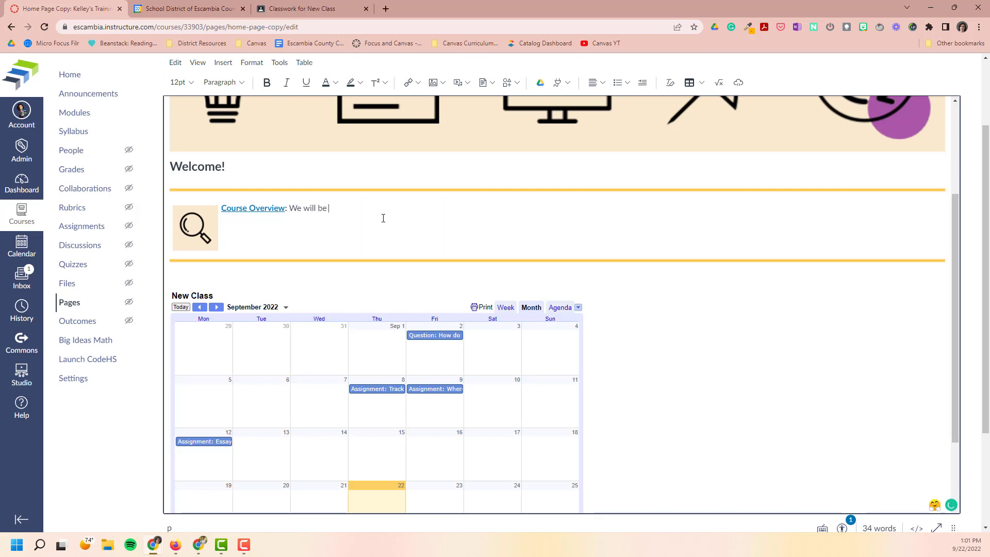
{"action": "type", "text": "using Google Classroo"}
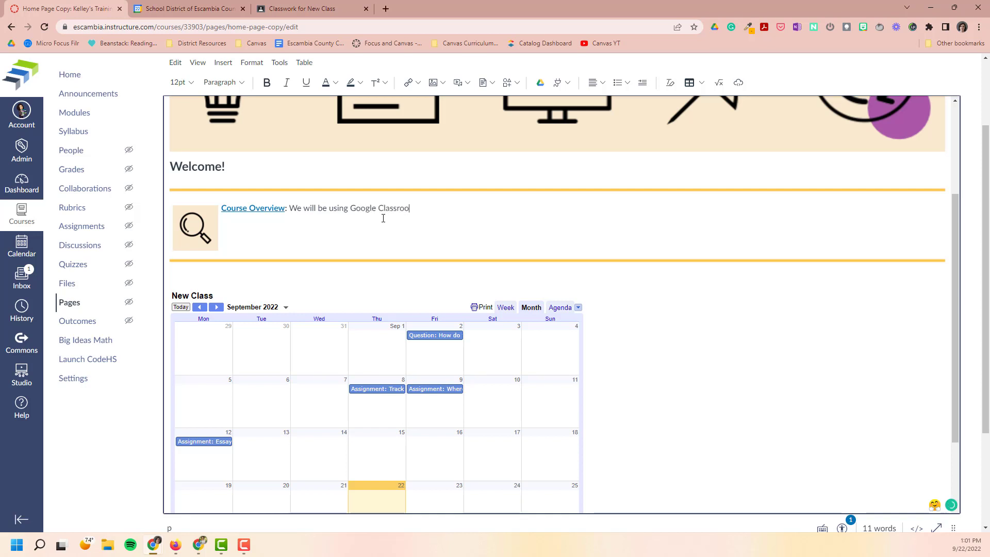
{"action": "type", "text": "m this year for our a"}
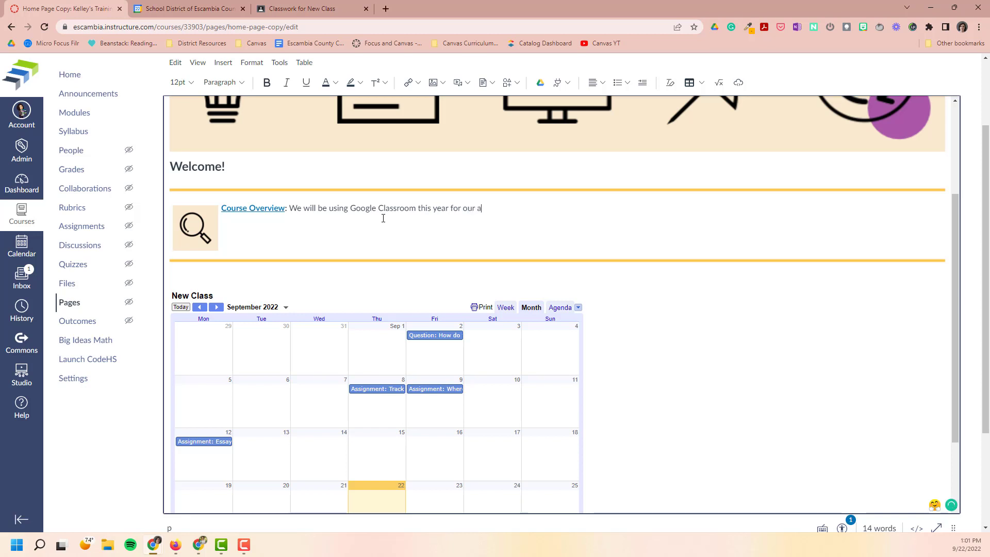
{"action": "type", "text": "ssignments."}
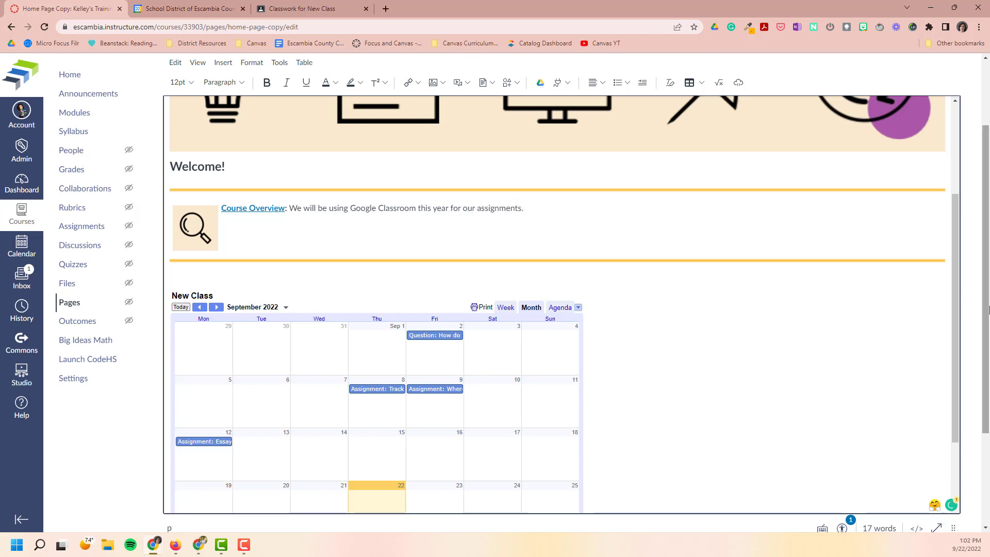
Save the edited page and review the course home page with the embedded calendar.
{"action": "scroll", "coordinate": [965, 461], "scroll_direction": "down", "scroll_amount": 3}
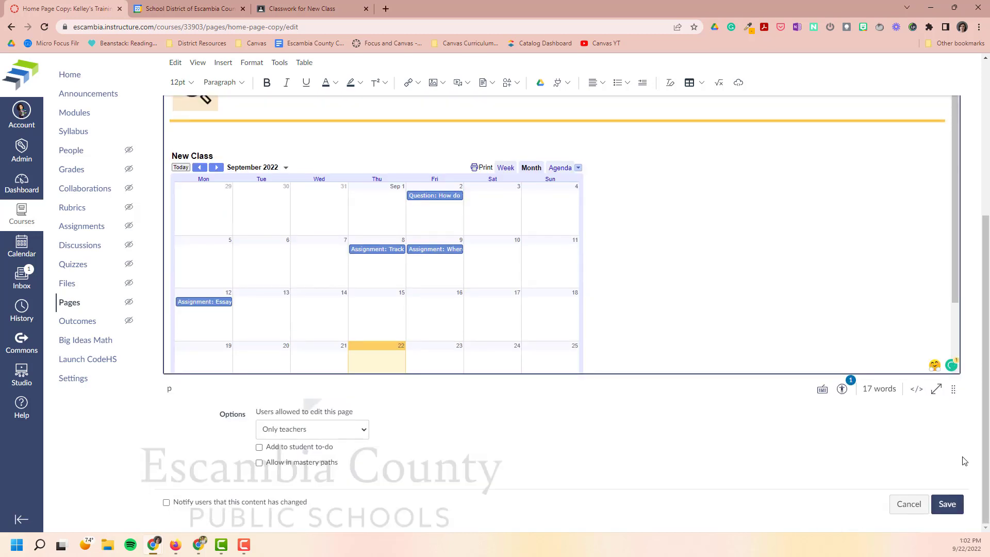
{"action": "left_click", "coordinate": [949, 510]}
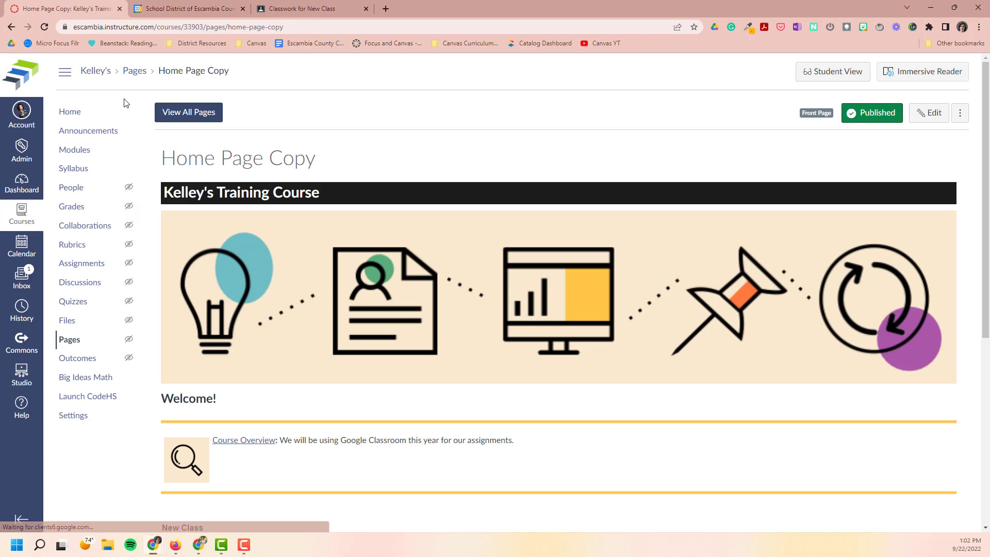
{"action": "left_click", "coordinate": [86, 114]}
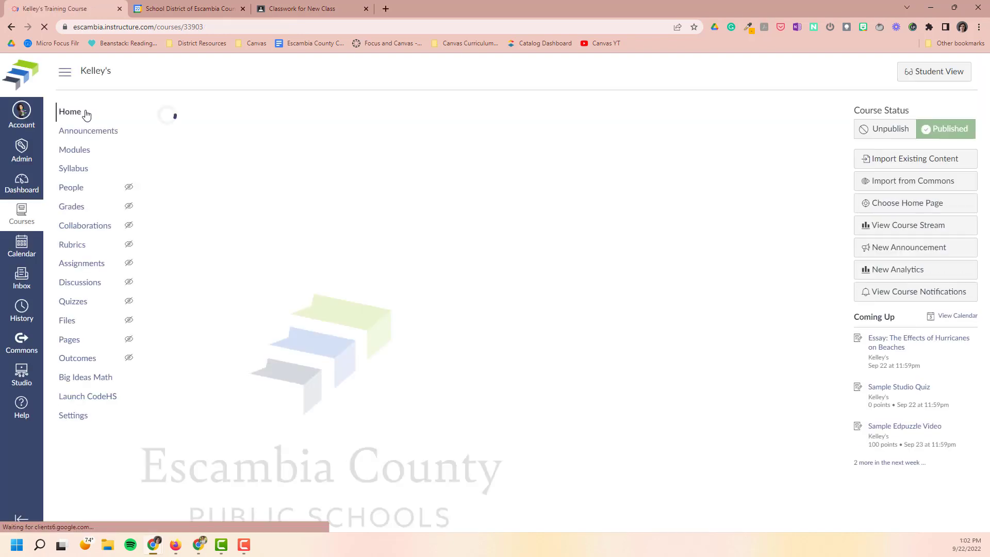
{"action": "scroll", "coordinate": [543, 260], "scroll_direction": "down", "scroll_amount": 5}
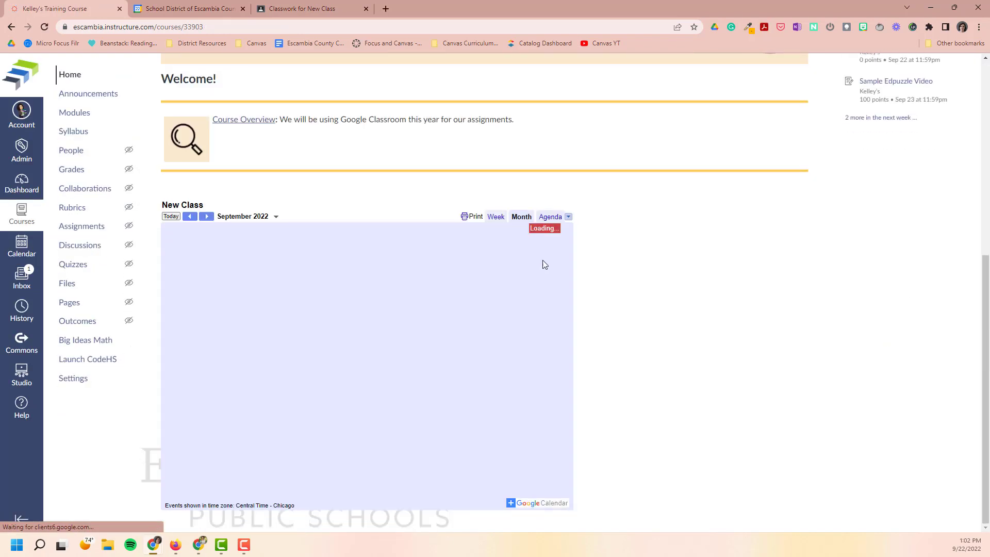
{"action": "scroll", "coordinate": [630, 257], "scroll_direction": "up", "scroll_amount": 5}
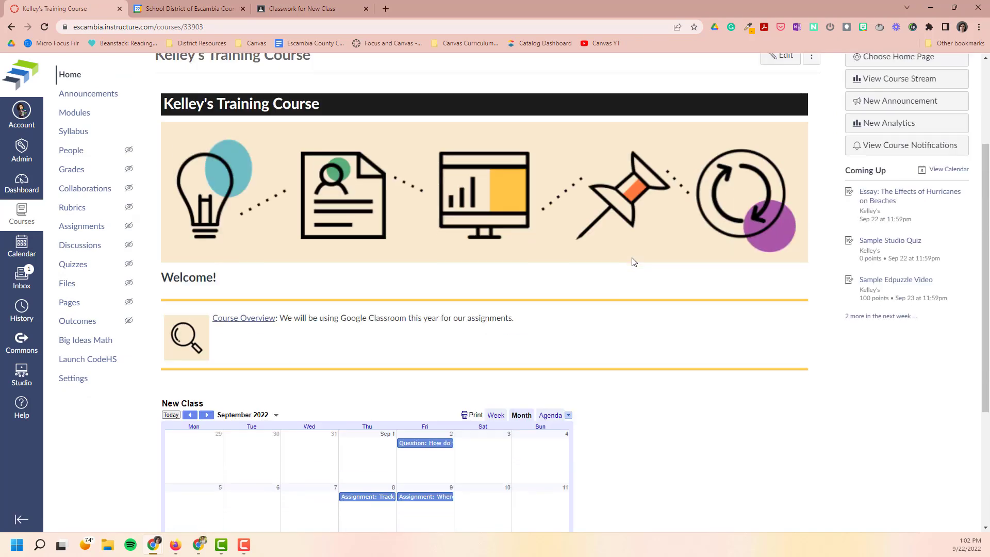
Open the "Test on Friday!" announcement, follow its Google Classroom link to view the linked assignment, and return to Canvas.
{"action": "scroll", "coordinate": [627, 256], "scroll_direction": "up", "scroll_amount": 2}
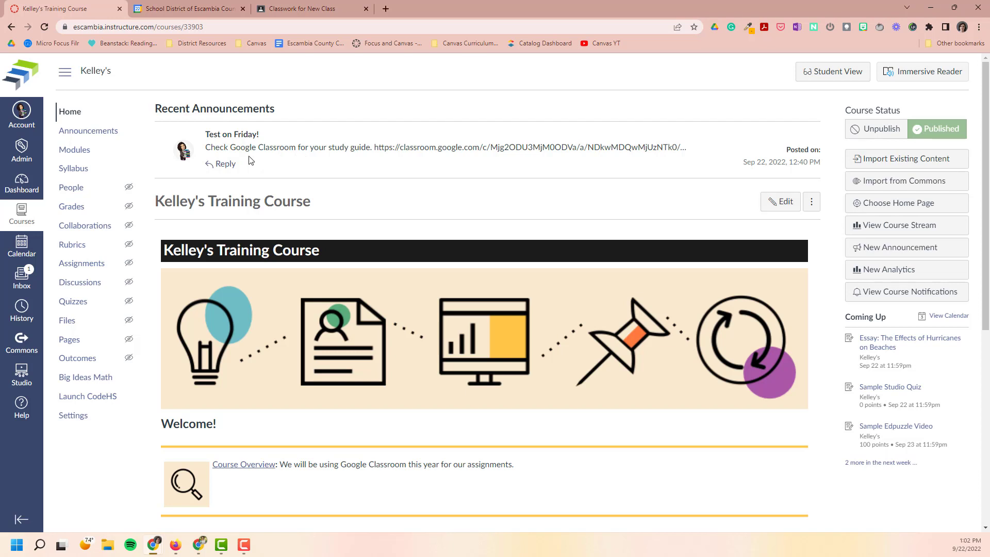
{"action": "left_click", "coordinate": [115, 132]}
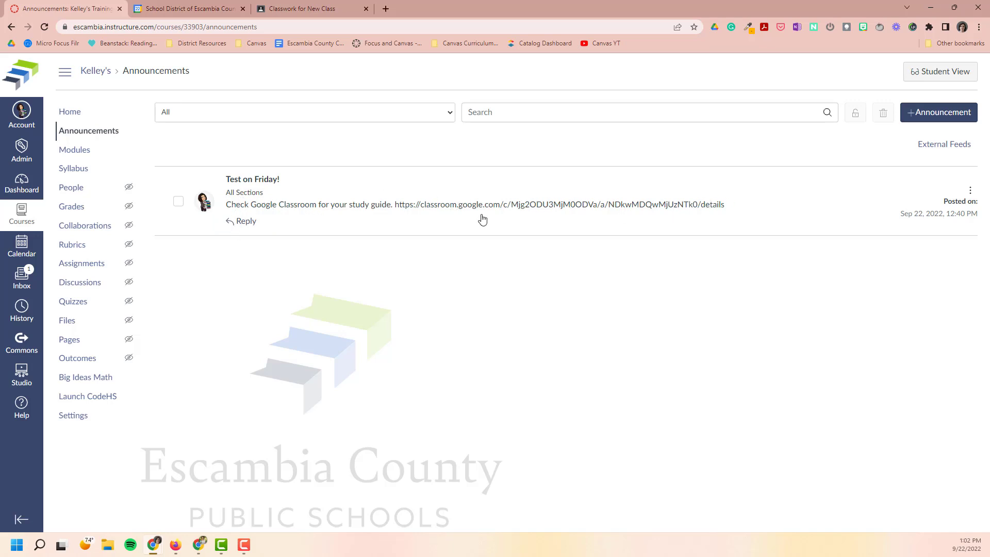
{"action": "left_click", "coordinate": [248, 180]}
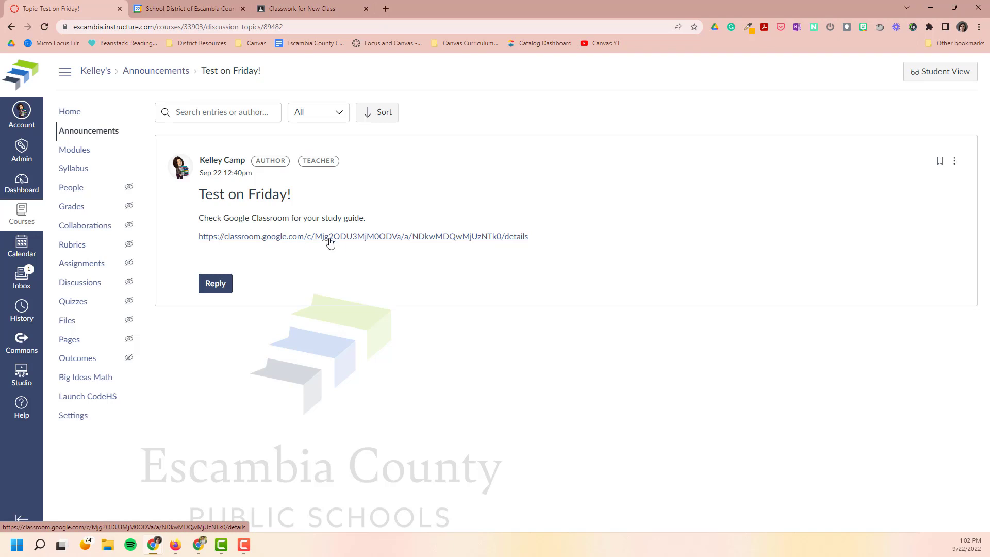
{"action": "left_click", "coordinate": [330, 238]}
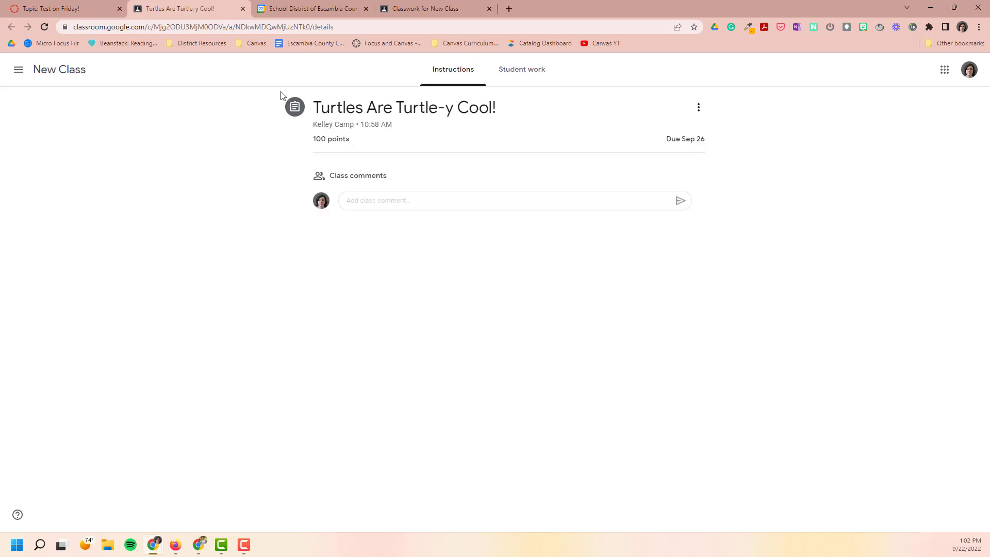
{"action": "left_click", "coordinate": [242, 8]}
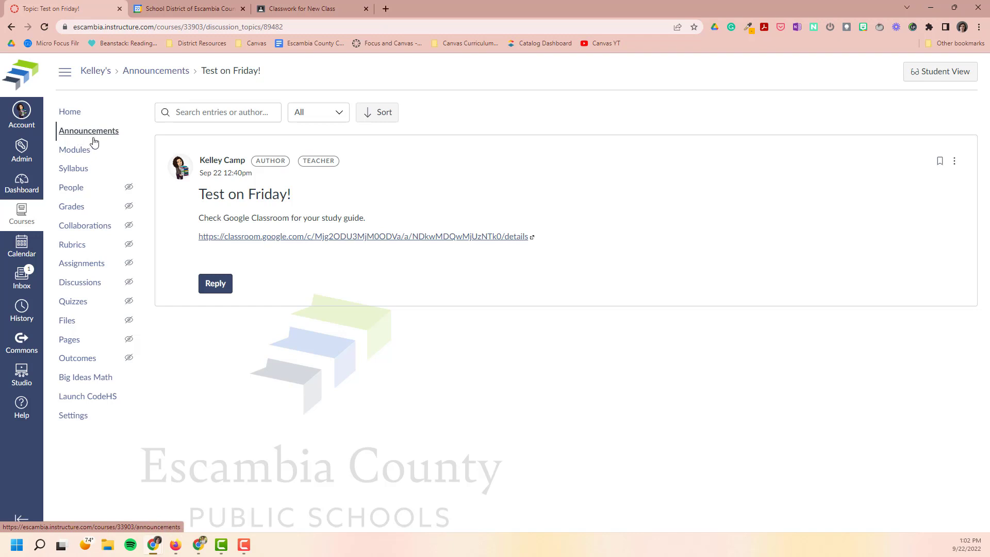
Start a new Canvas assignment, and in Google Classroom copy the link to "Essay: The Effect of Hurricanes on Beaches".
{"action": "left_click", "coordinate": [74, 267]}
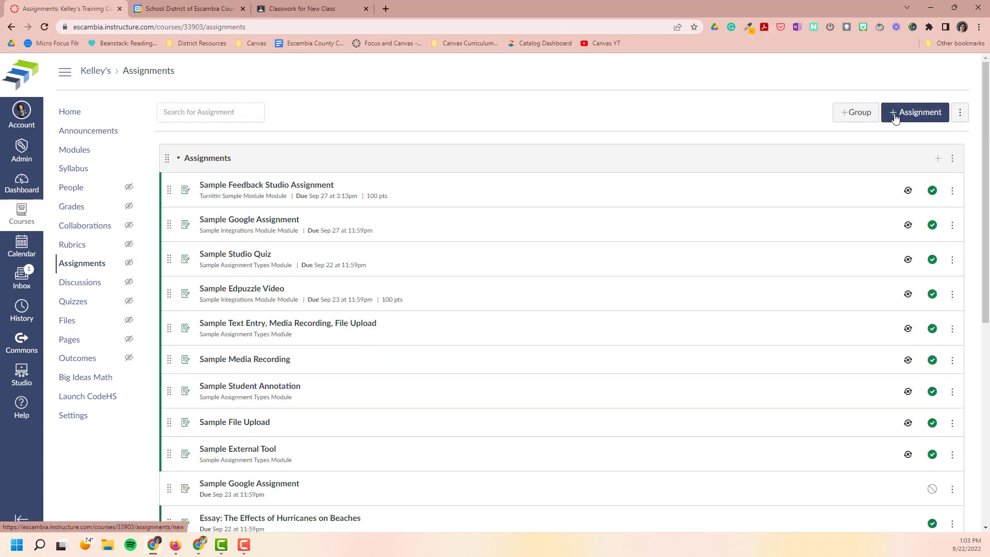
{"action": "left_click", "coordinate": [895, 116]}
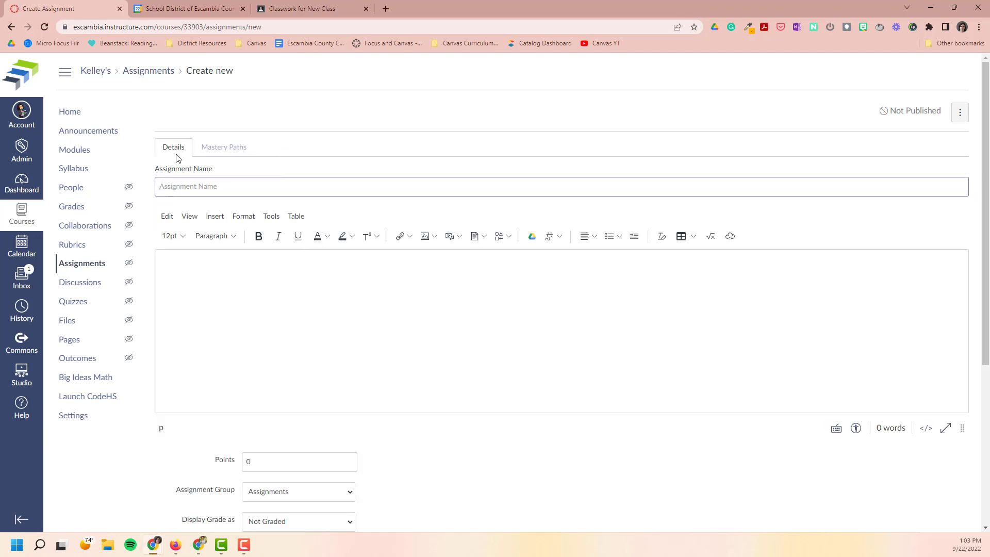
{"action": "left_click", "coordinate": [283, 9]}
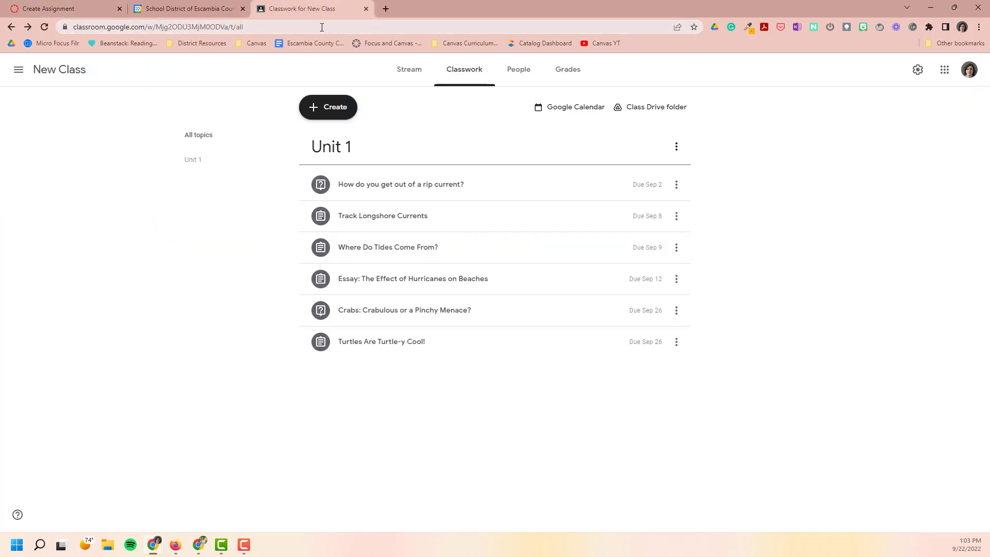
{"action": "left_click", "coordinate": [677, 281]}
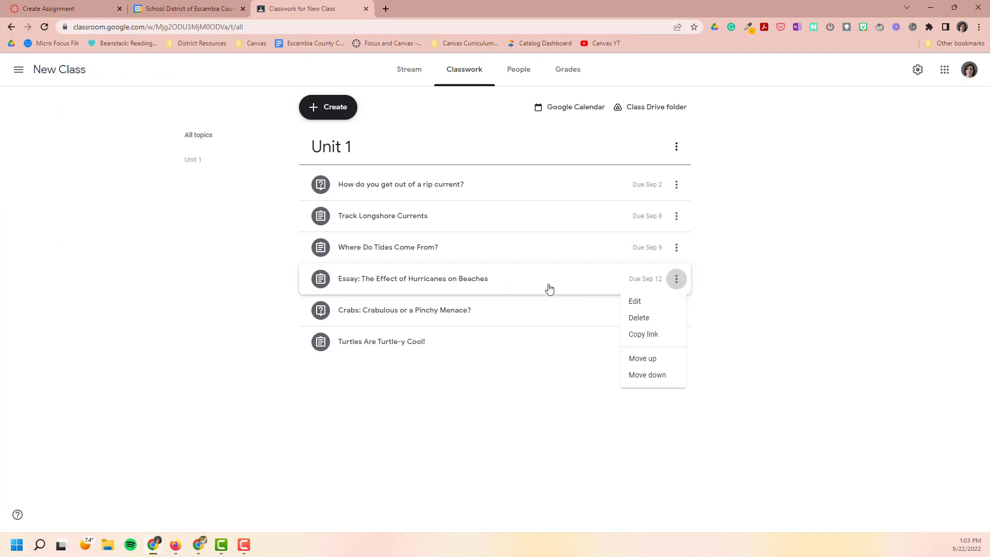
{"action": "left_click", "coordinate": [641, 336]}
Back in Canvas, enter "See the Assignment in Google Classroom:" as the assignment description, followed by the copied link.
{"action": "left_click", "coordinate": [69, 10]}
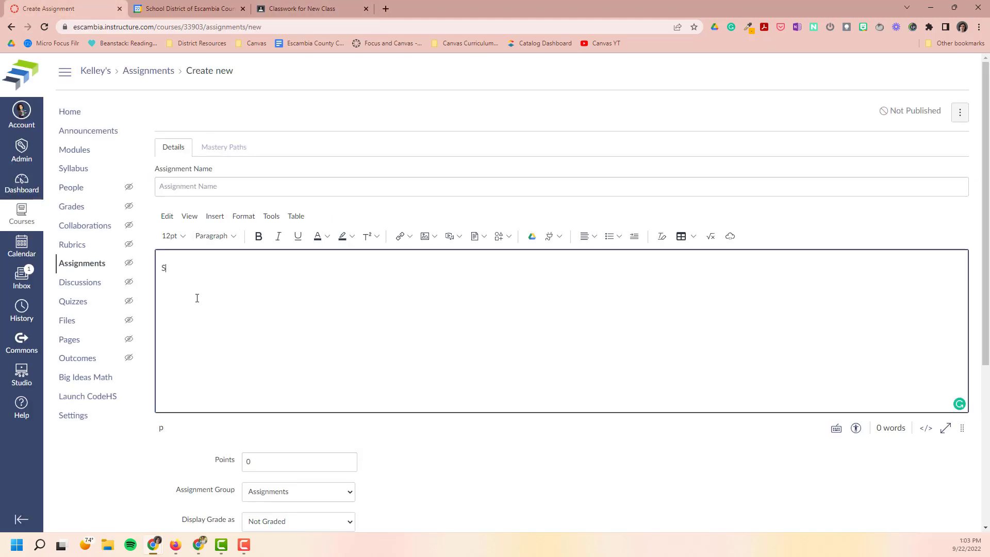
{"action": "type", "text": "gnme"}
{"action": "key", "text": "BackSpace"}
{"action": "type", "text": "ssignment in"}
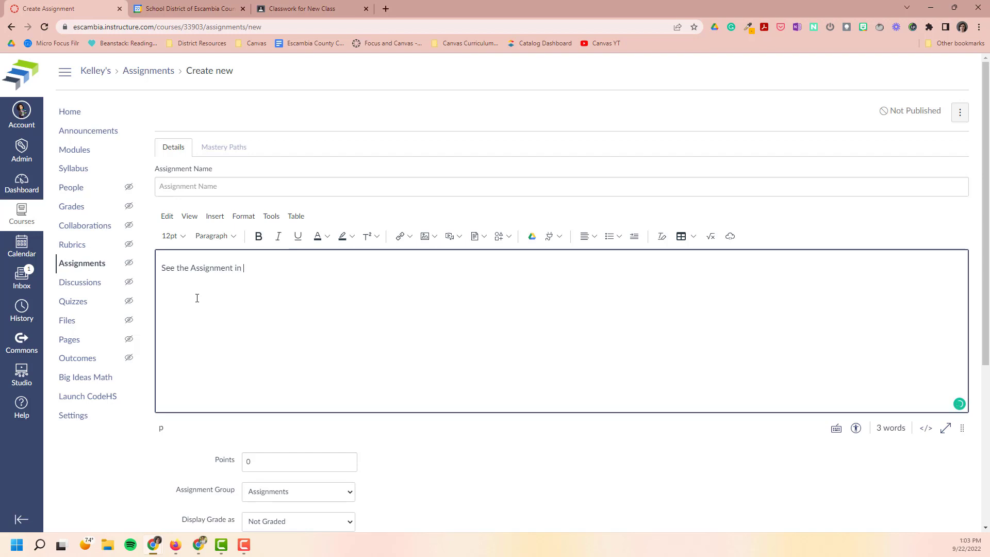
{"action": "type", "text": " Goog"}
{"action": "type", "text": "le Classroom:"}
{"action": "key", "text": "ctrl+v"}
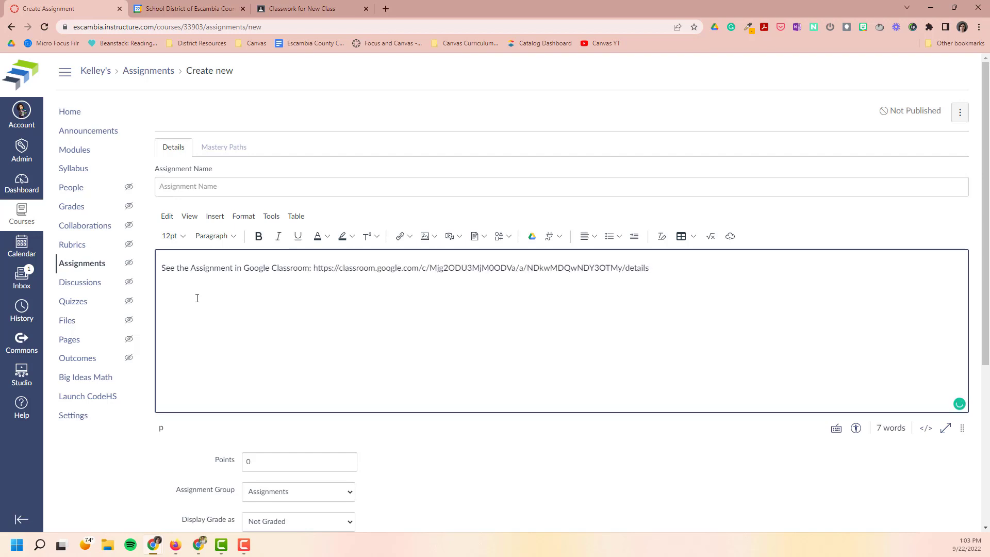
{"action": "key", "text": "Return"}
Name the new assignment "Essay: The Effects of Hurricanes on Beaches".
{"action": "left_click", "coordinate": [226, 186]}
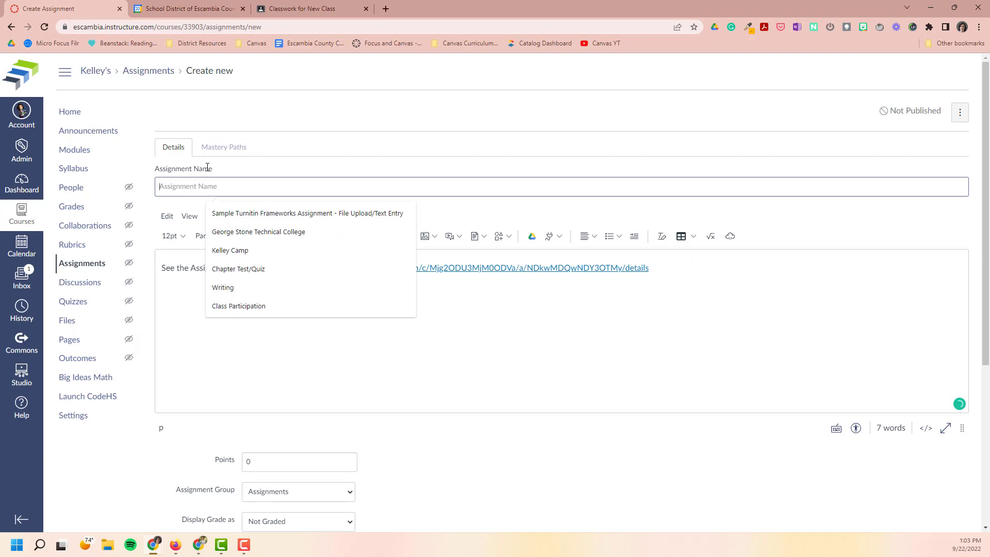
{"action": "type", "text": "Essay: The Effects of Hurricans on Beache"}
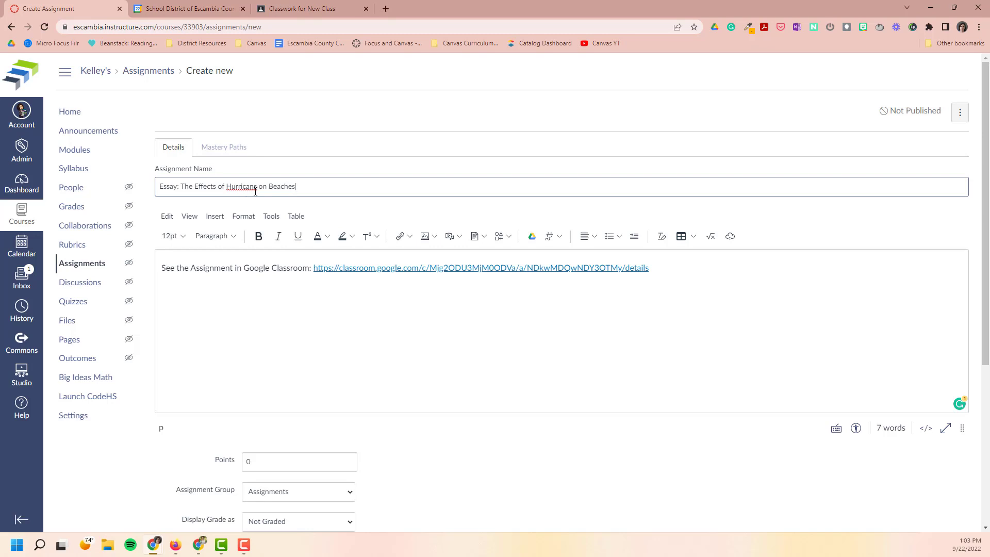
{"action": "type", "text": "s"}
Set the assignment's due date to Sep 22, 2022, then save and publish it.
{"action": "scroll", "coordinate": [336, 490], "scroll_direction": "down", "scroll_amount": 3}
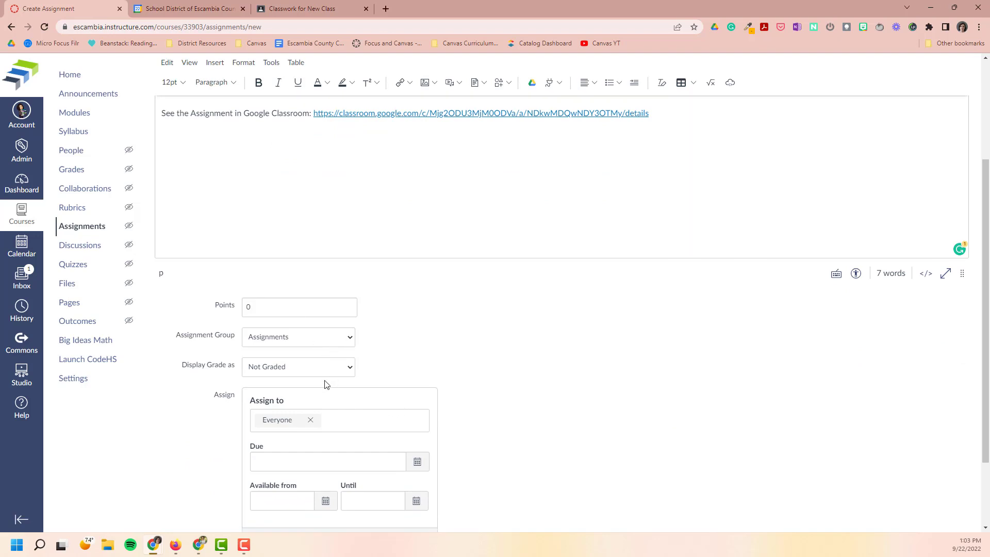
{"action": "scroll", "coordinate": [387, 362], "scroll_direction": "down", "scroll_amount": 2}
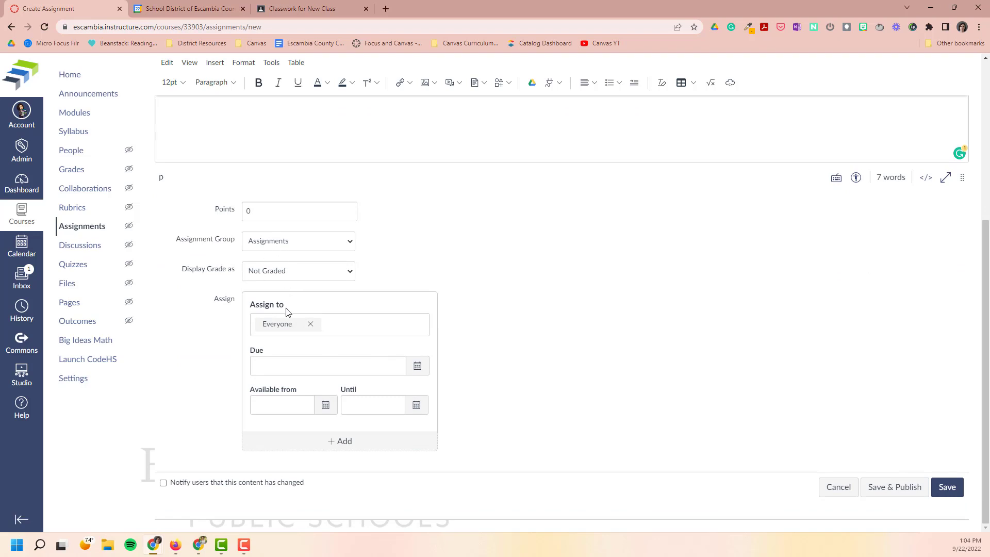
{"action": "left_click", "coordinate": [426, 375]}
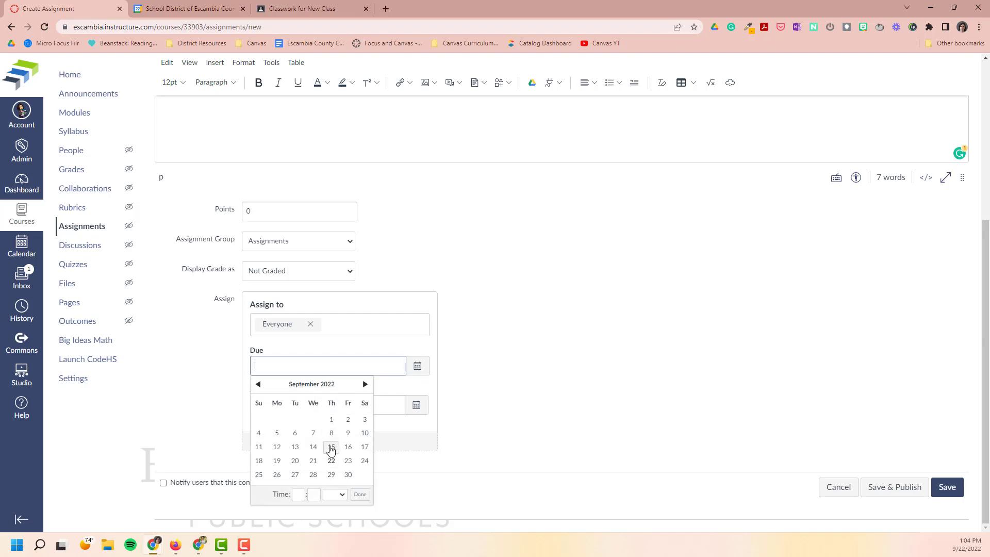
{"action": "left_click", "coordinate": [332, 461]}
{"action": "left_click", "coordinate": [609, 402]}
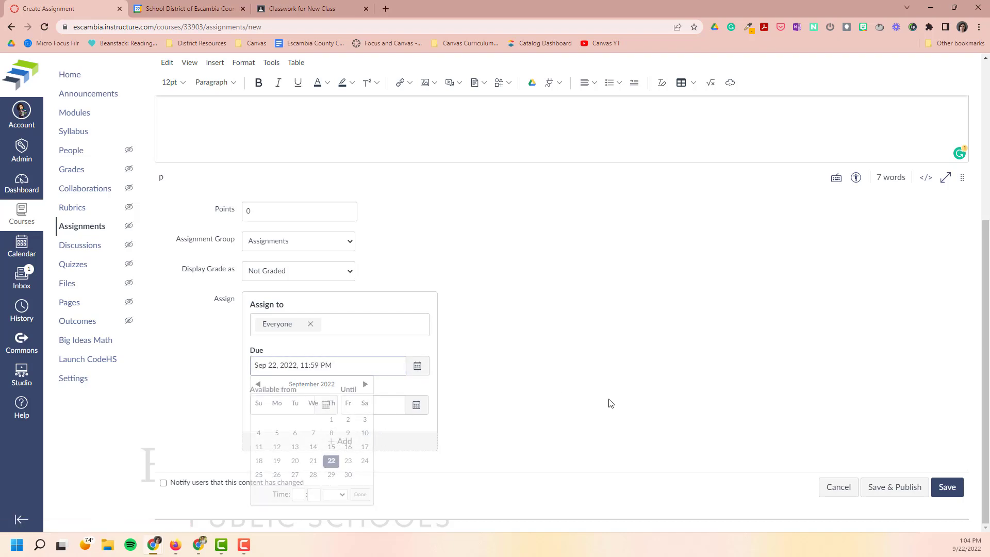
{"action": "left_click", "coordinate": [903, 490]}
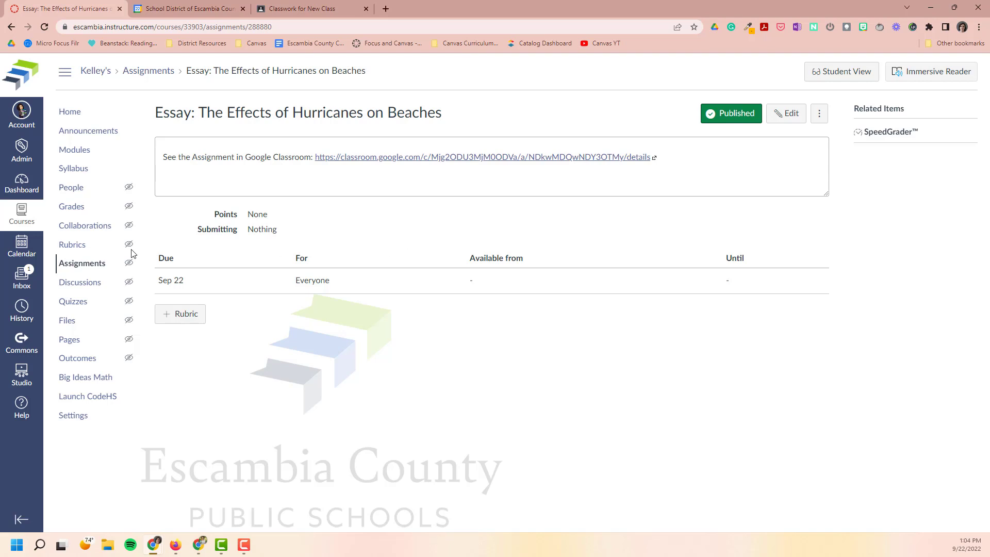
Check where the essay assignment appears on the dashboard and in the Canvas calendar, then return to the dashboard.
{"action": "left_click", "coordinate": [21, 178]}
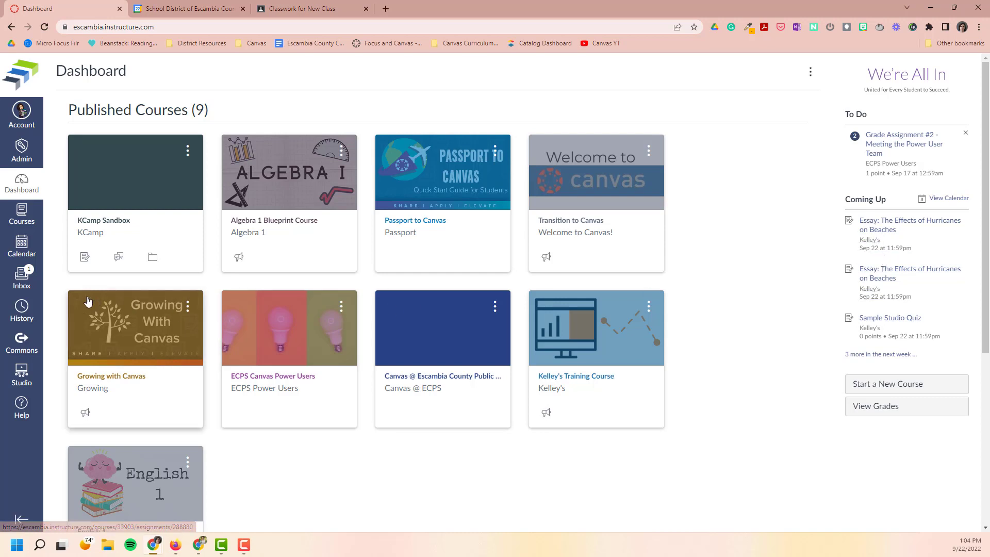
{"action": "left_click", "coordinate": [29, 257]}
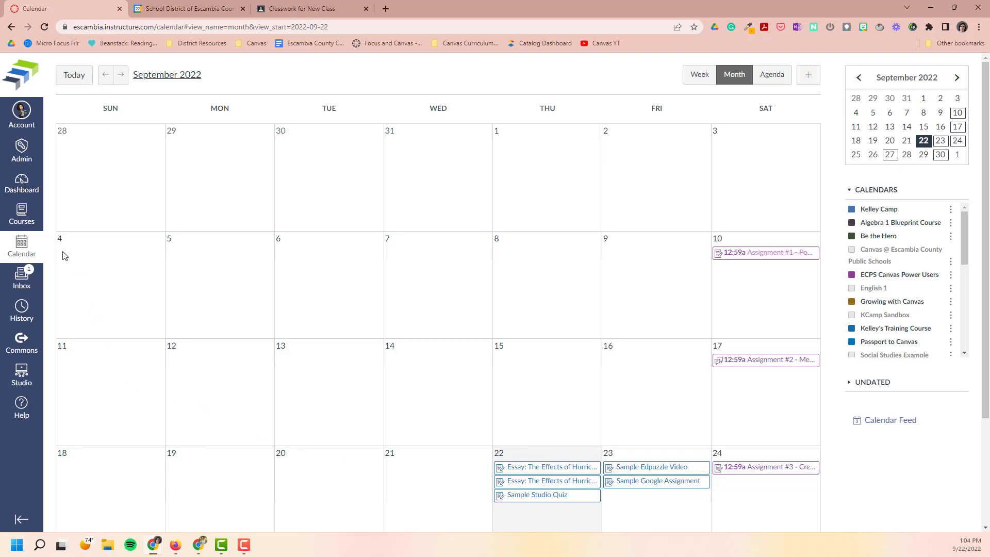
{"action": "left_click", "coordinate": [20, 187]}
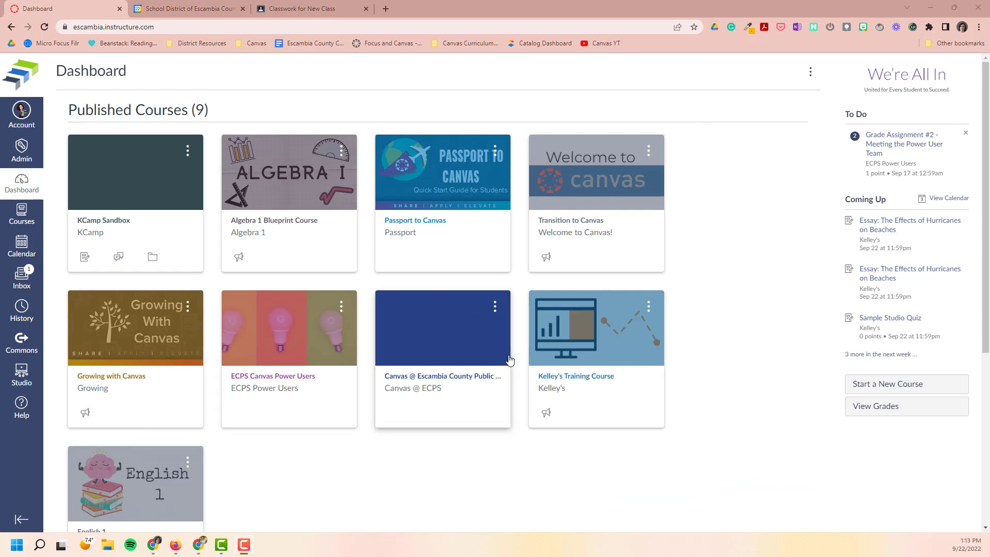
Open the training course, review its home page with the embedded calendar, and open the first hurricane essay listed under Coming Up.
{"action": "left_click", "coordinate": [592, 381]}
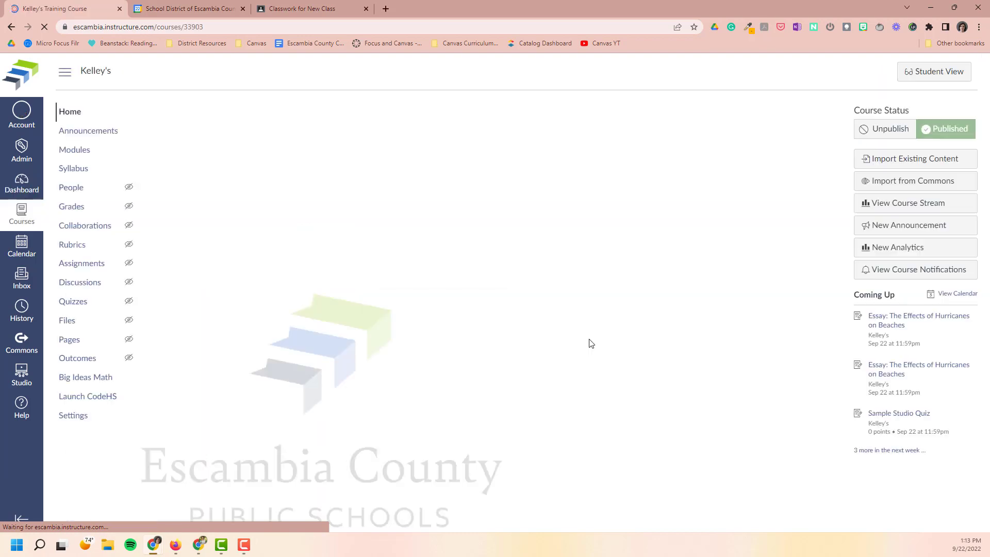
{"action": "scroll", "coordinate": [615, 397], "scroll_direction": "down", "scroll_amount": 5}
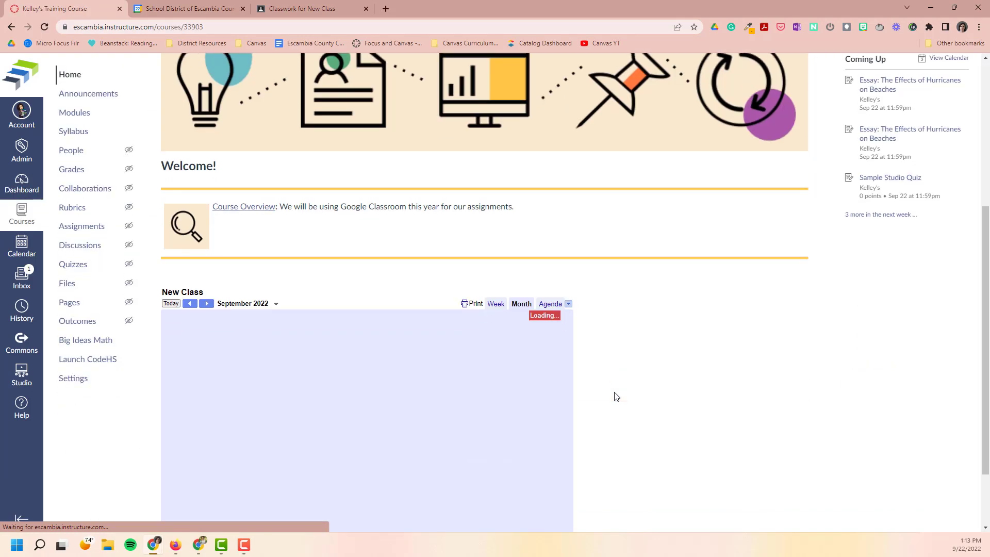
{"action": "scroll", "coordinate": [323, 408], "scroll_direction": "down", "scroll_amount": 2}
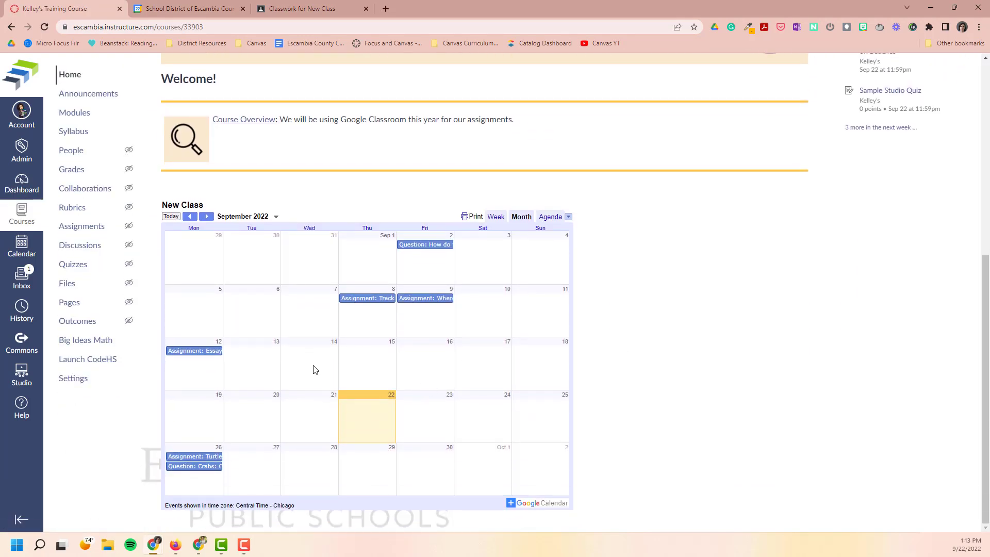
{"action": "scroll", "coordinate": [625, 368], "scroll_direction": "up", "scroll_amount": 1}
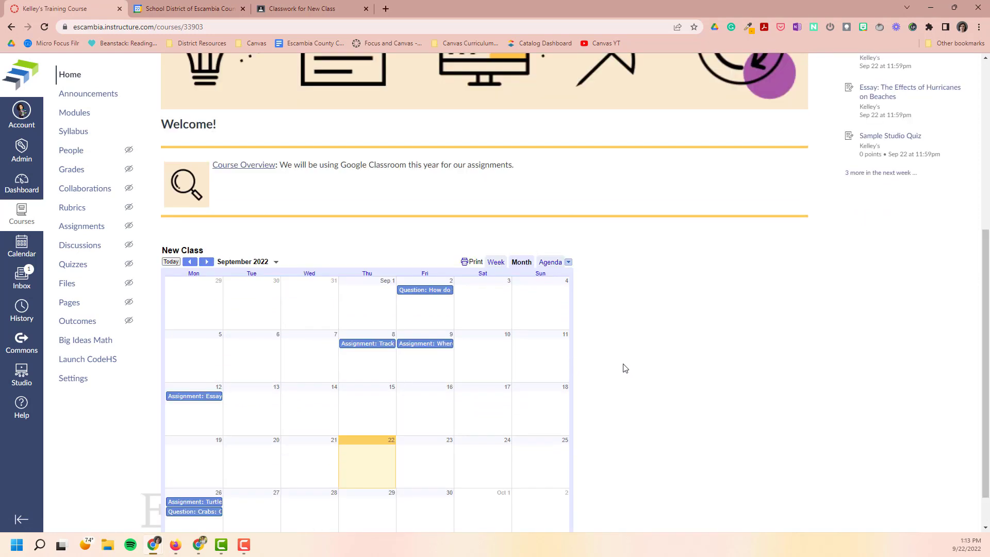
{"action": "scroll", "coordinate": [521, 290], "scroll_direction": "up", "scroll_amount": 5}
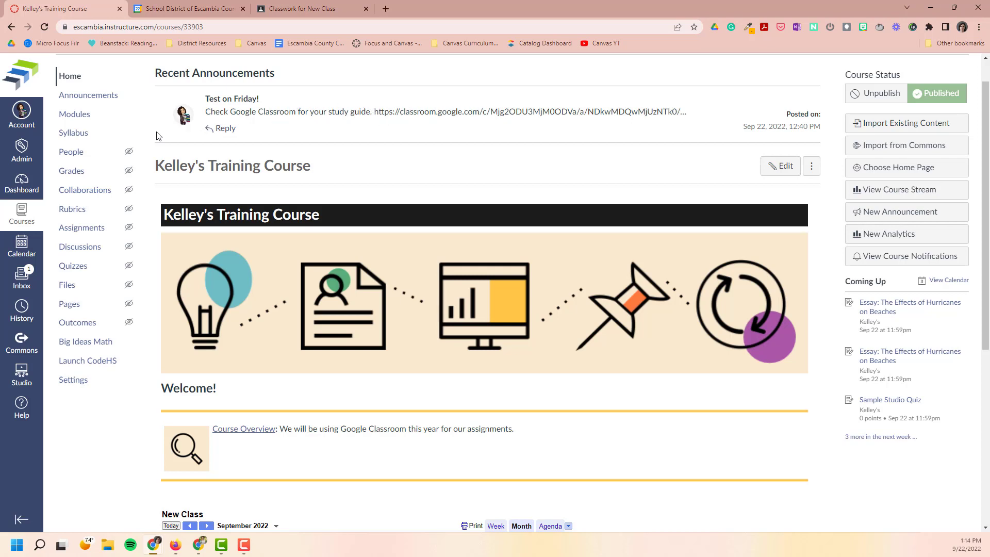
{"action": "left_click", "coordinate": [883, 312]}
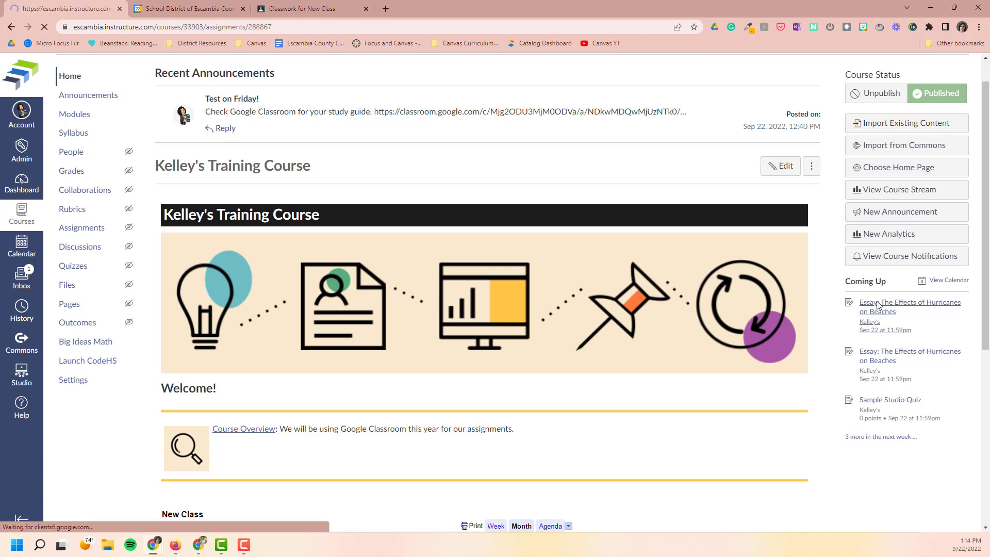